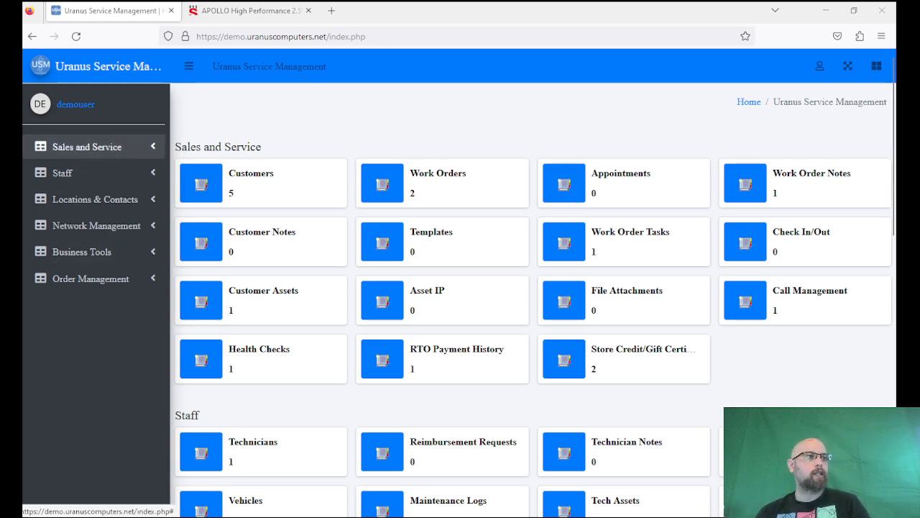
Open customer ID 1 from the Customers list and scroll through its contact fields and empty work orders.
left_click(86, 146)
left_click(92, 189)
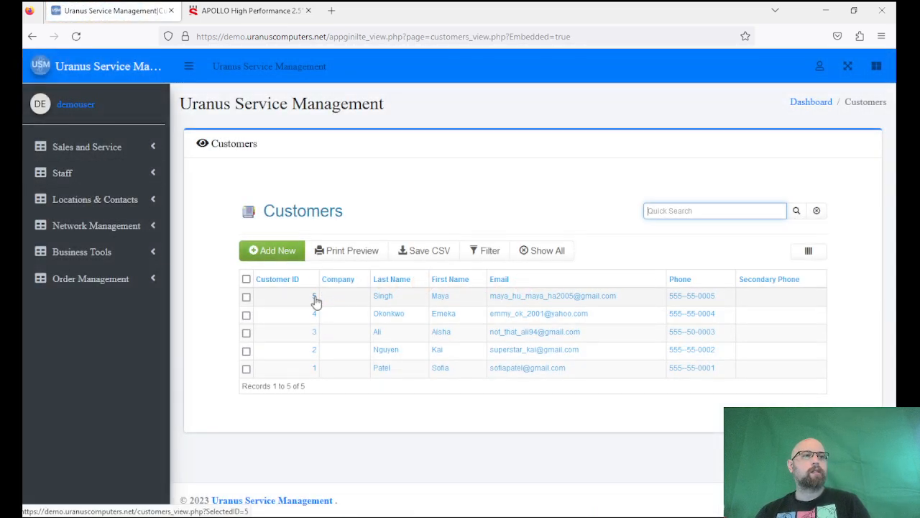
left_click(439, 371)
scroll(287, 329, "down", 5)
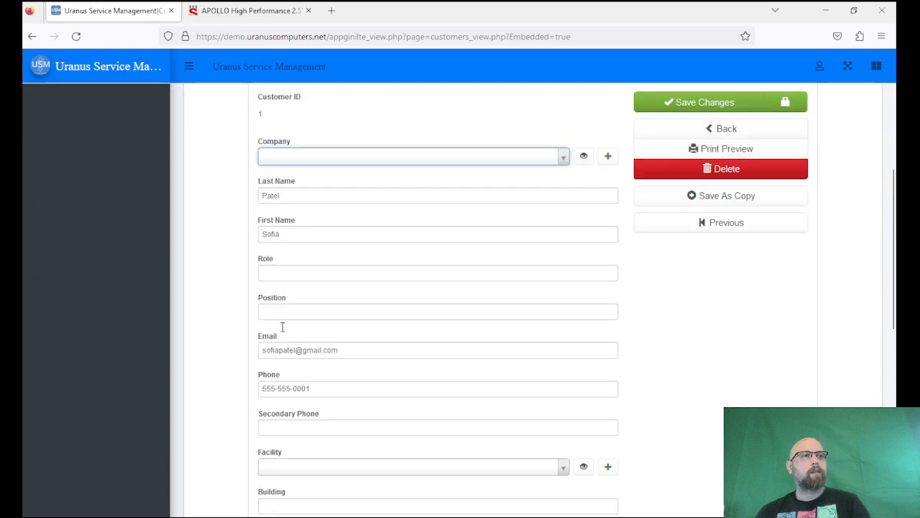
scroll(226, 343, "down", 10)
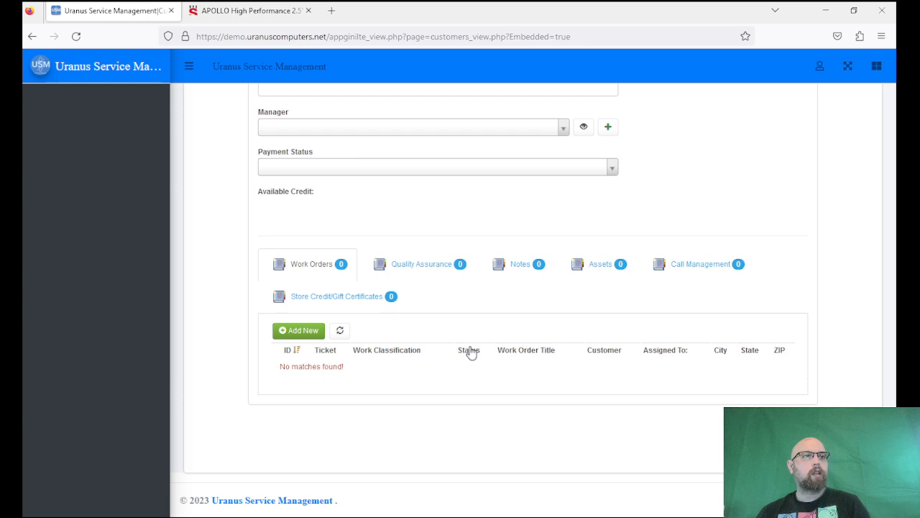
scroll(471, 351, "up", 1)
scroll(471, 351, "up", 6)
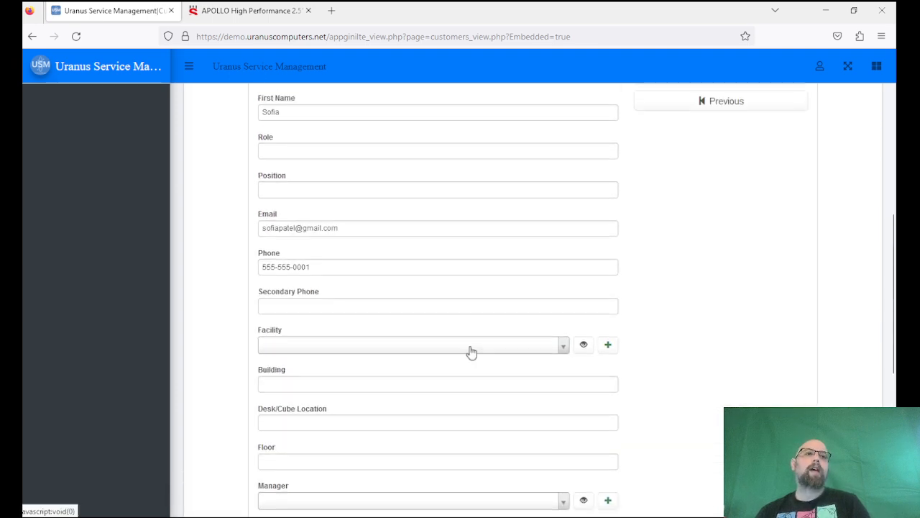
scroll(471, 351, "up", 1)
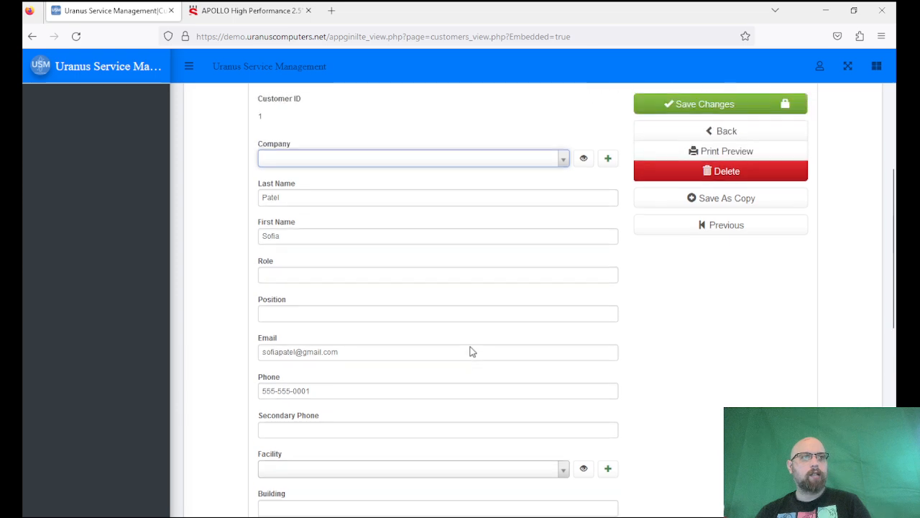
scroll(471, 352, "down", 7)
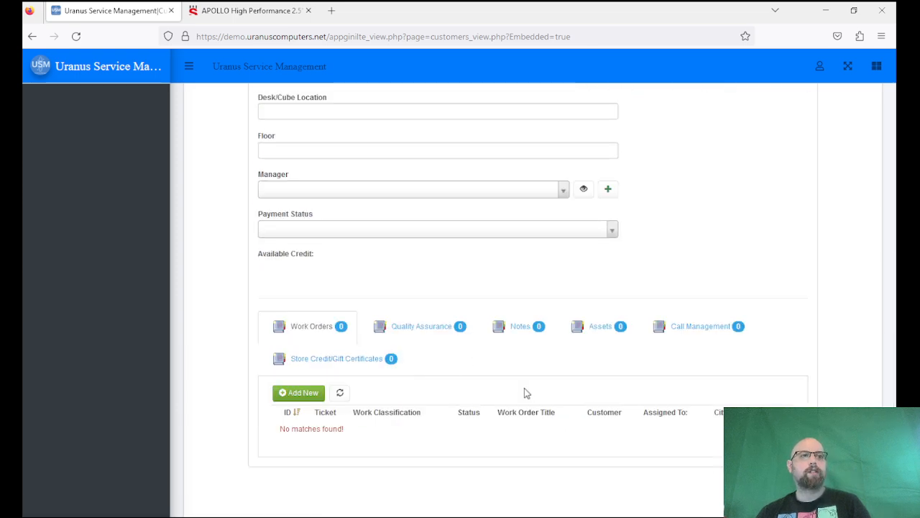
scroll(309, 328, "up", 12)
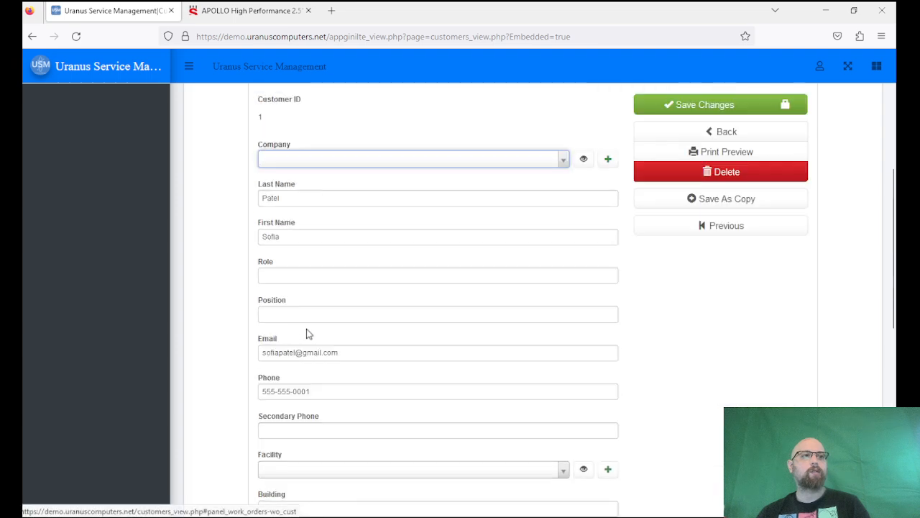
Open work order 2, 'Windows does not load', and scroll through its Computer Repair details.
left_click(56, 150)
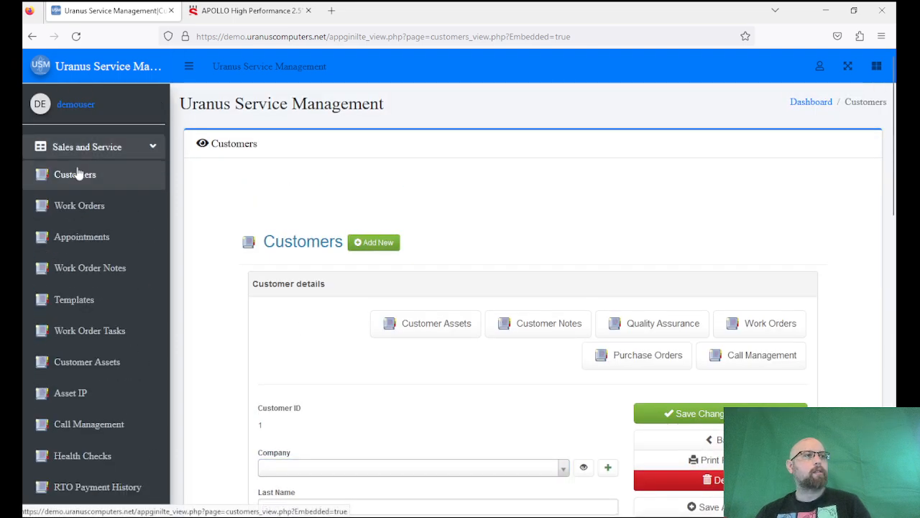
left_click(60, 173)
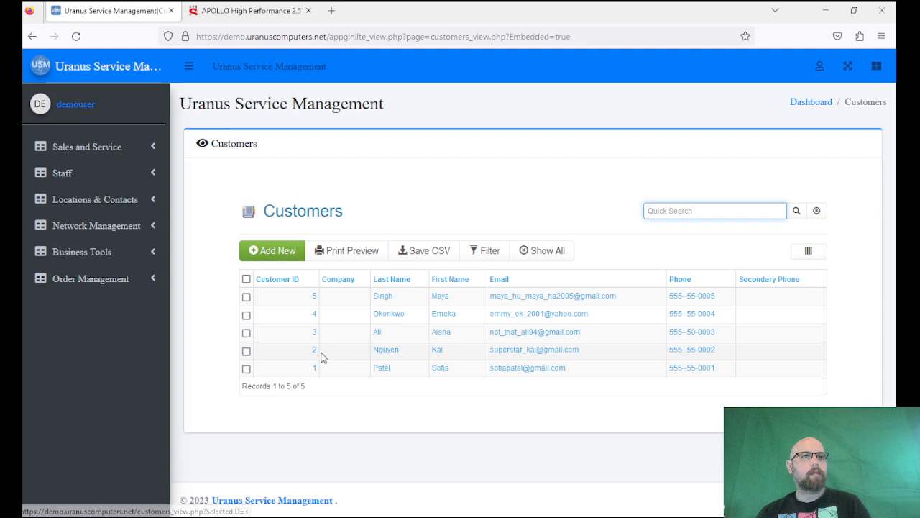
left_click(71, 148)
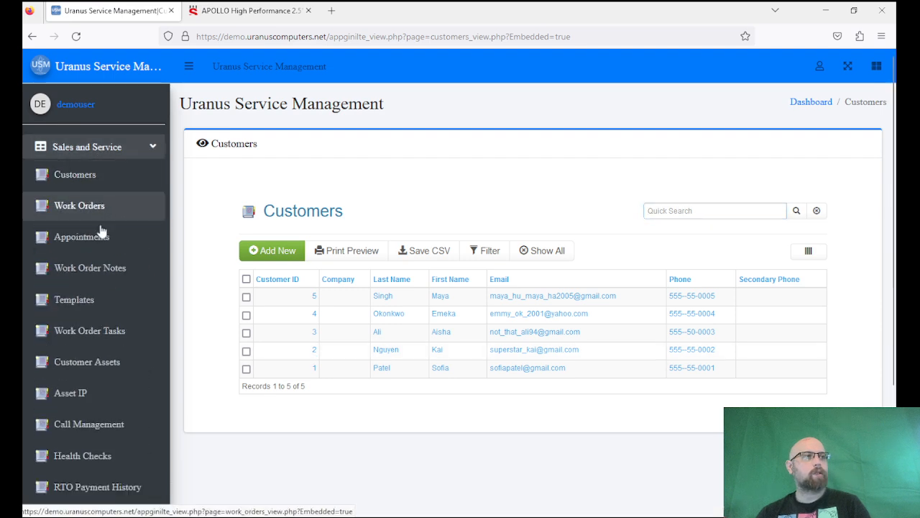
left_click(79, 205)
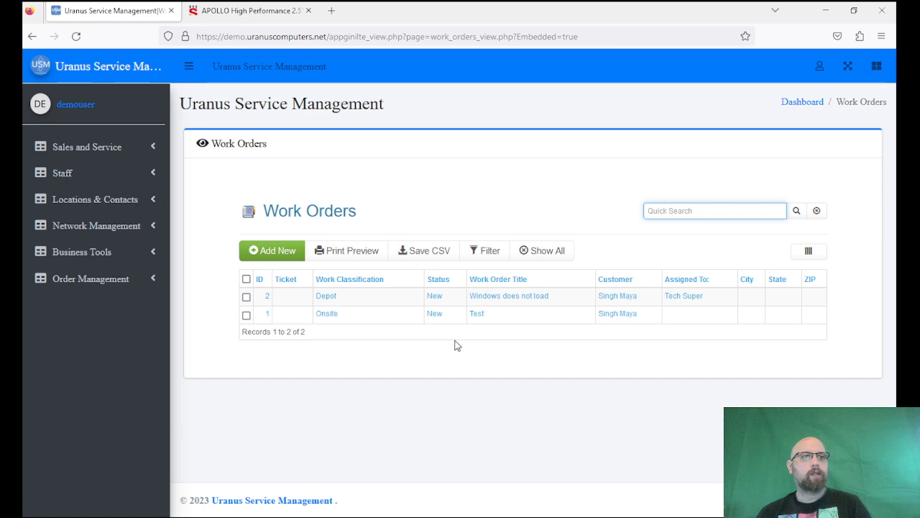
left_click(605, 301)
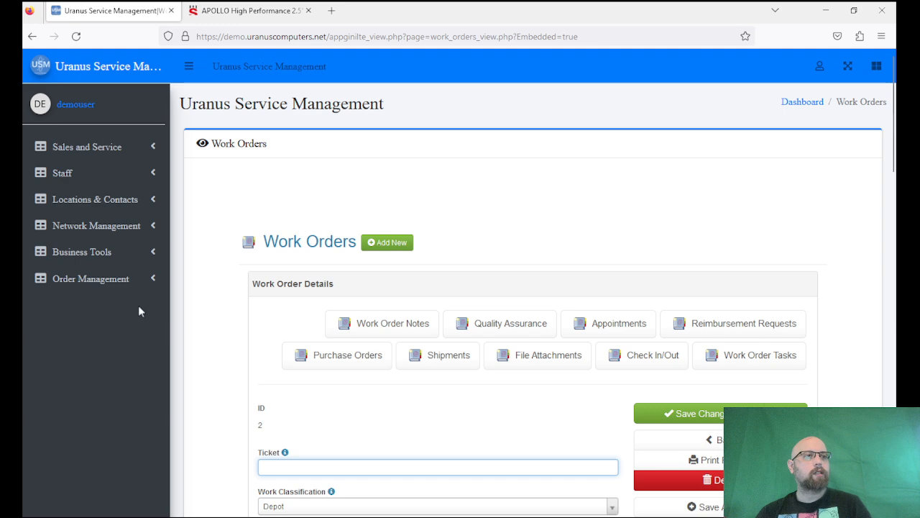
left_click(195, 230)
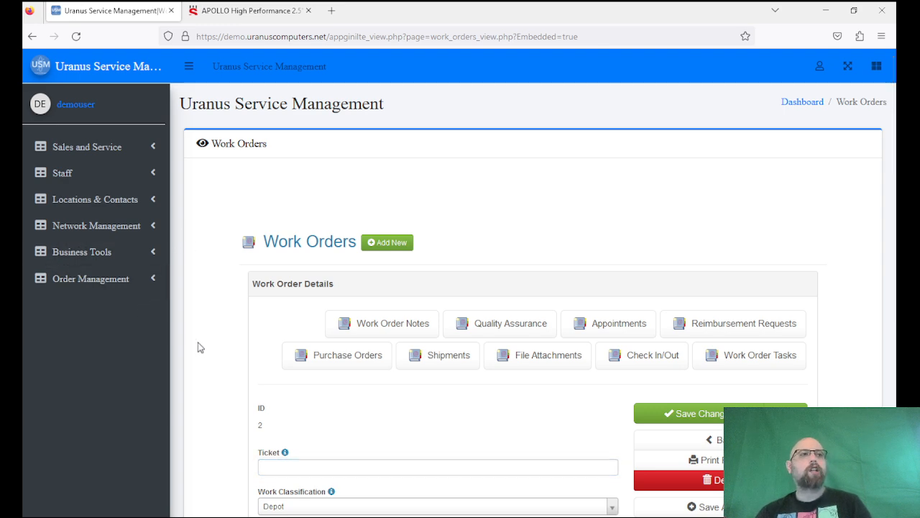
scroll(200, 347, "down", 5)
scroll(200, 347, "up", 5)
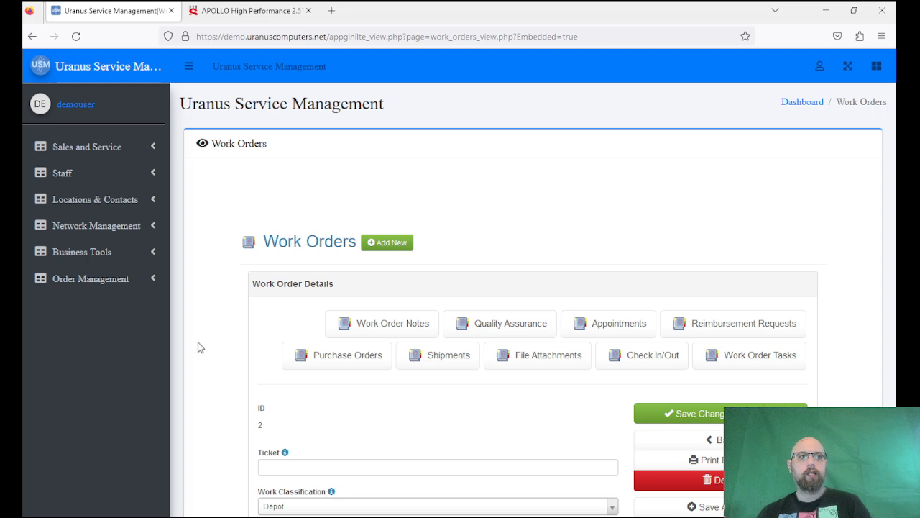
scroll(200, 347, "down", 15)
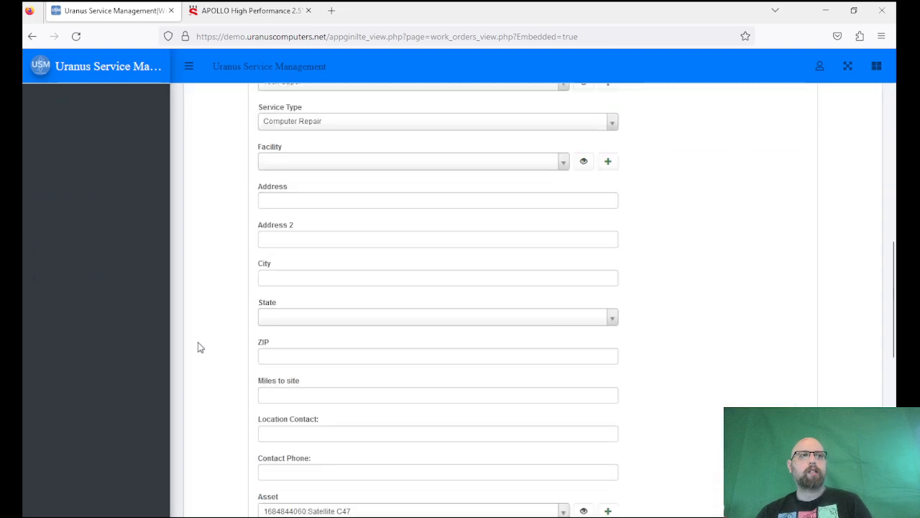
scroll(200, 347, "down", 2)
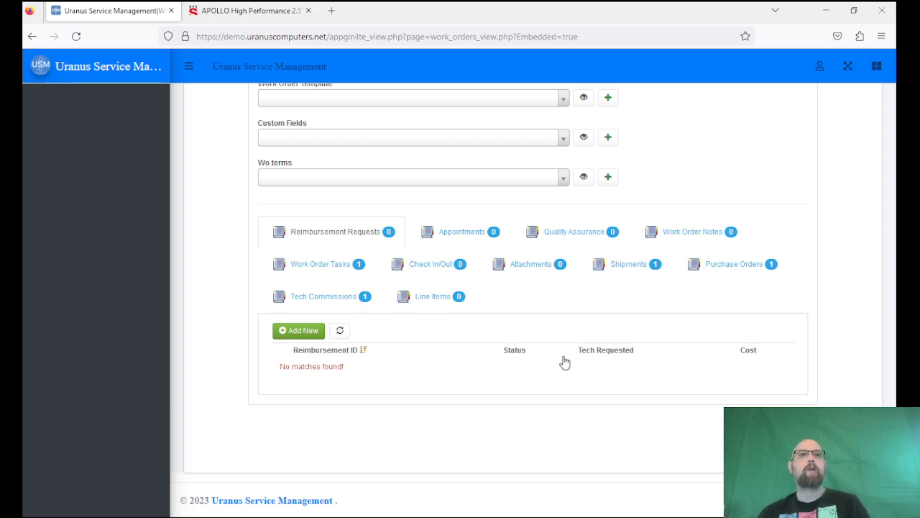
scroll(564, 363, "up", 15)
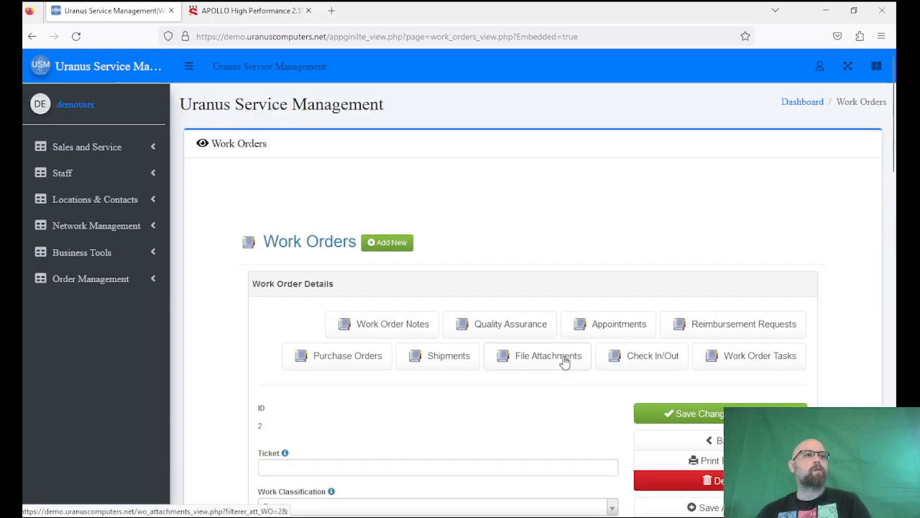
Add a new entry from the Customer Assets list and choose Stock as its asset status.
left_click(110, 150)
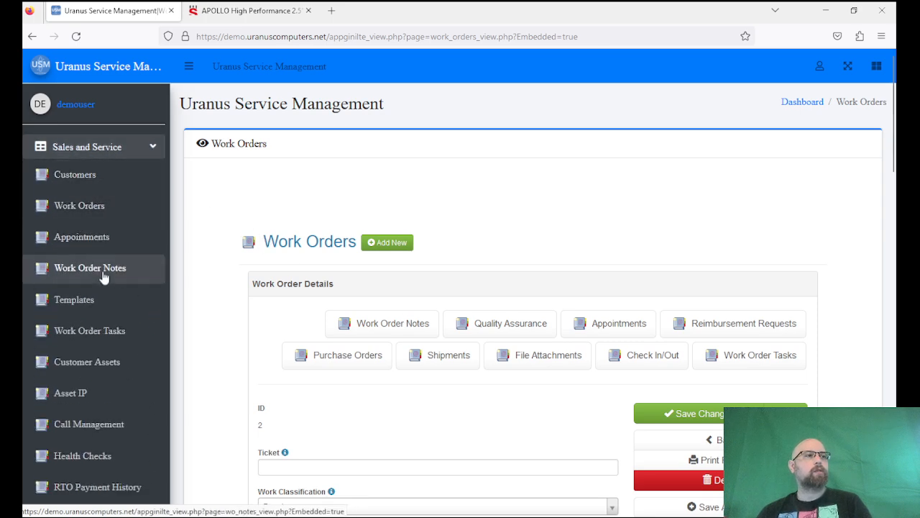
left_click(92, 363)
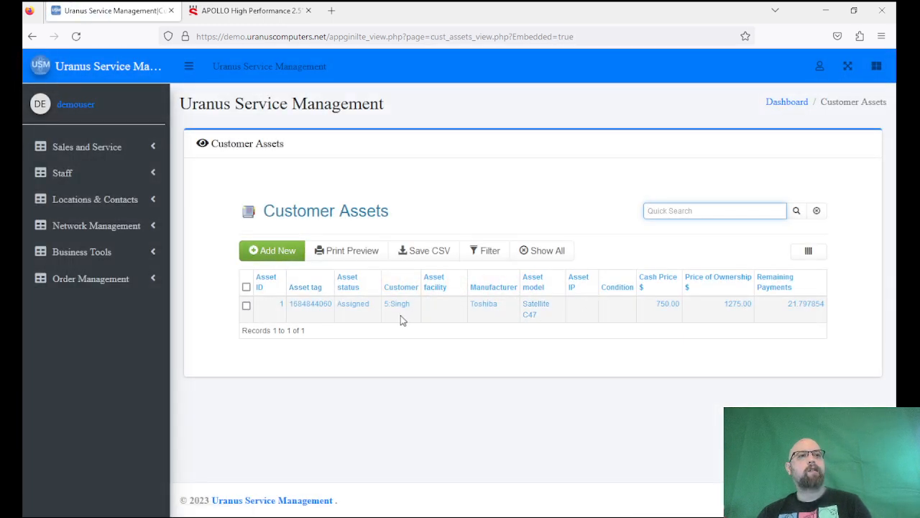
left_click(273, 258)
scroll(354, 361, "down", 3)
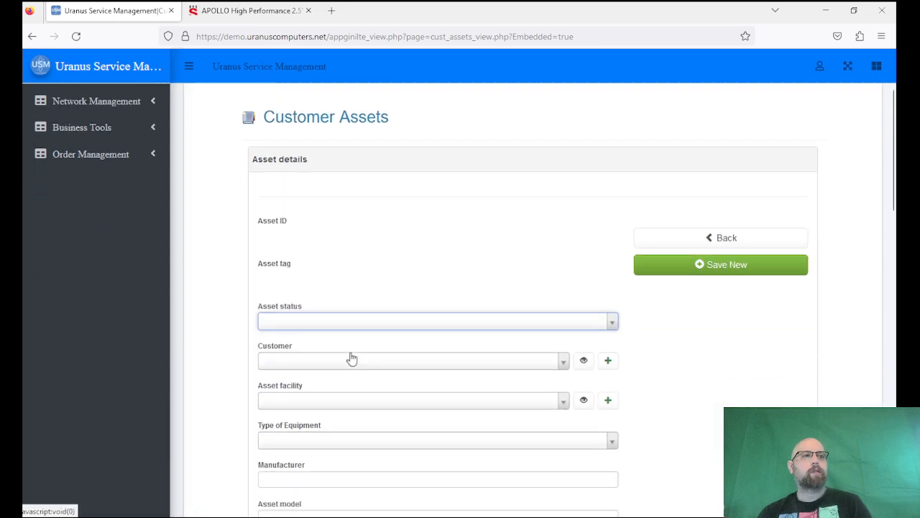
left_click(344, 325)
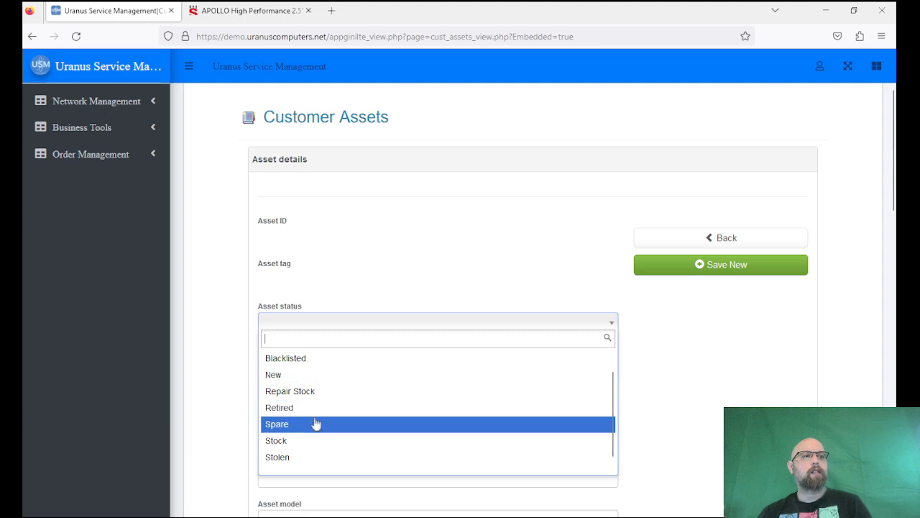
left_click(304, 440)
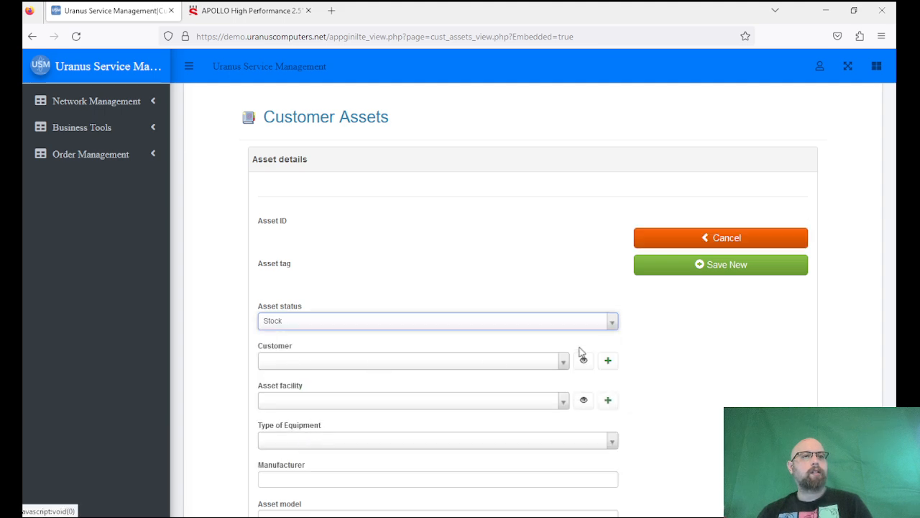
Create a new customer for the asset with last name INVENTORY and save it.
left_click(607, 360)
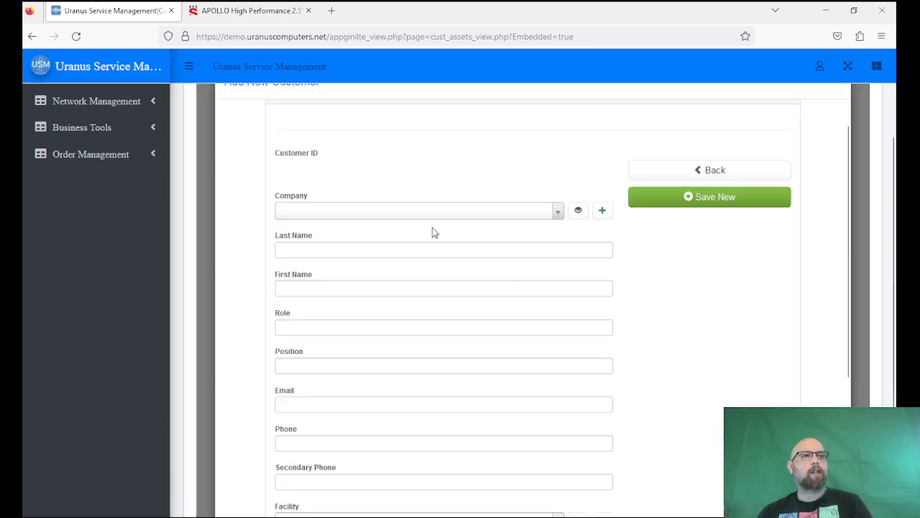
left_click(411, 247)
type("INVENTORY")
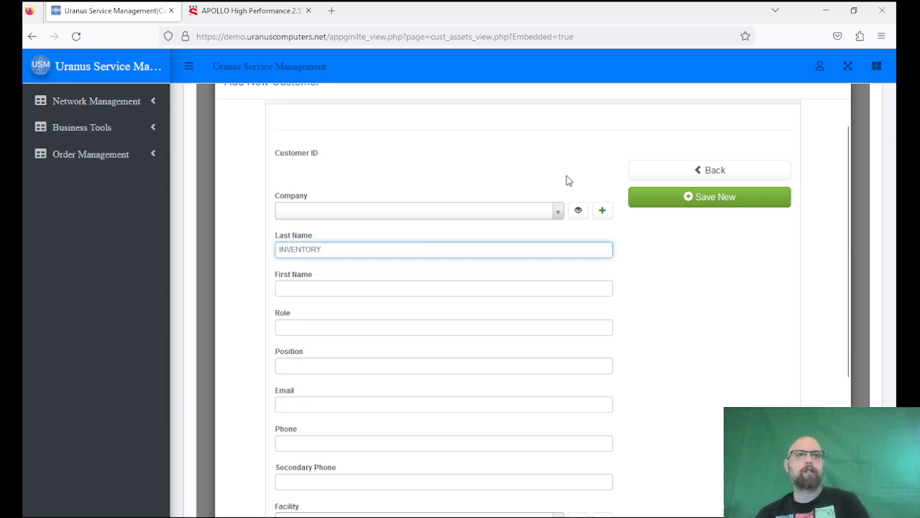
left_click(764, 206)
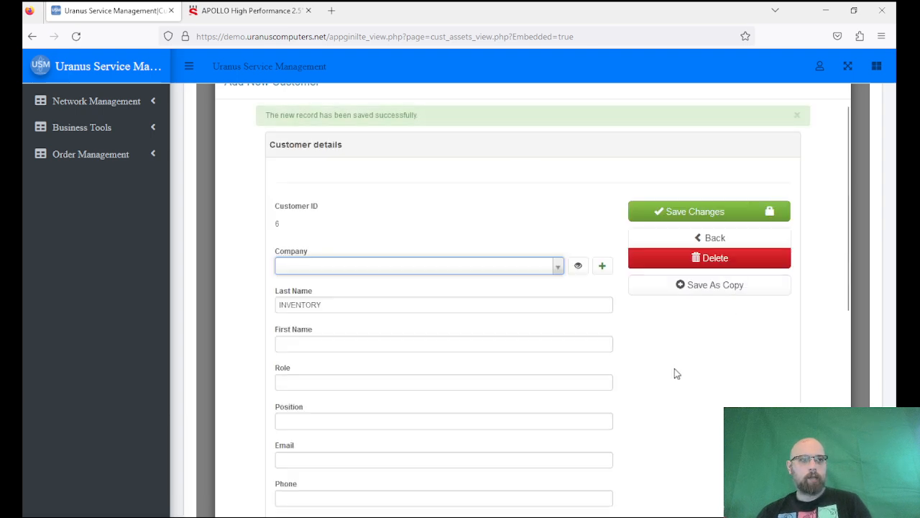
Add first name MAIN to the customer, save, and return to the asset form.
left_click(350, 344)
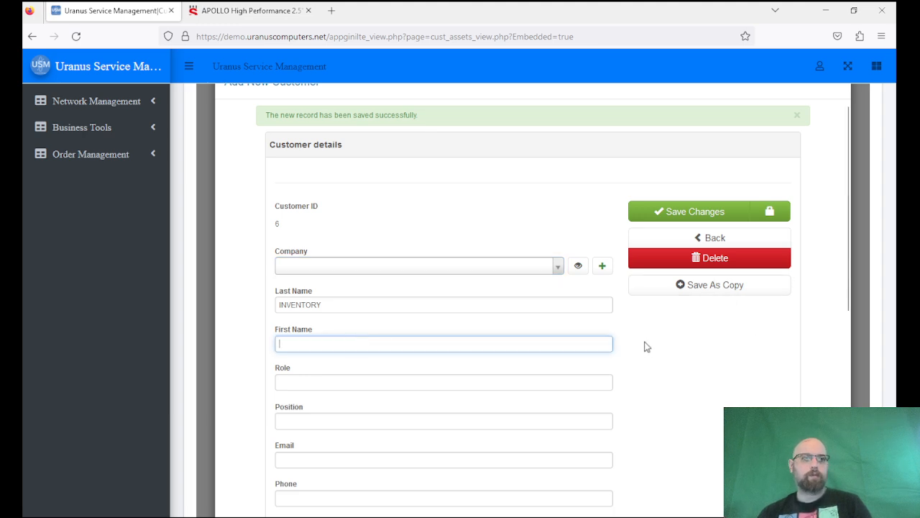
type("MAIN")
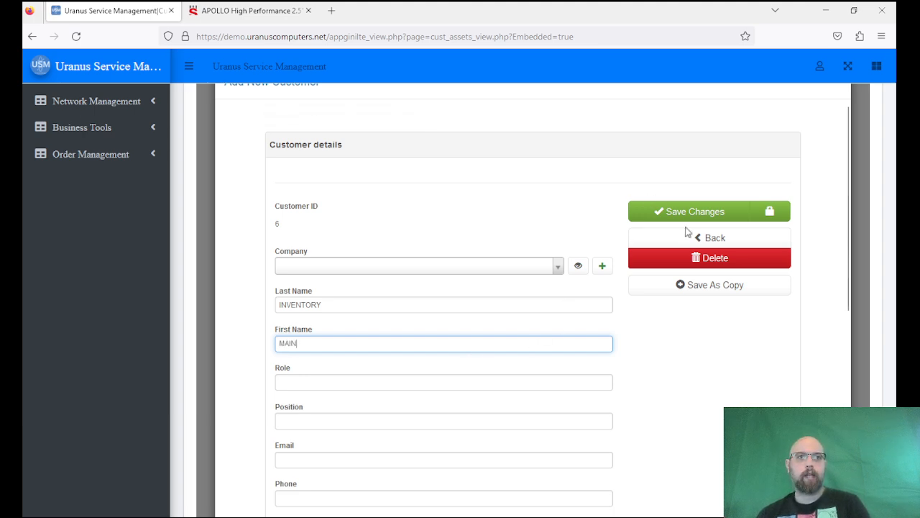
left_click(690, 212)
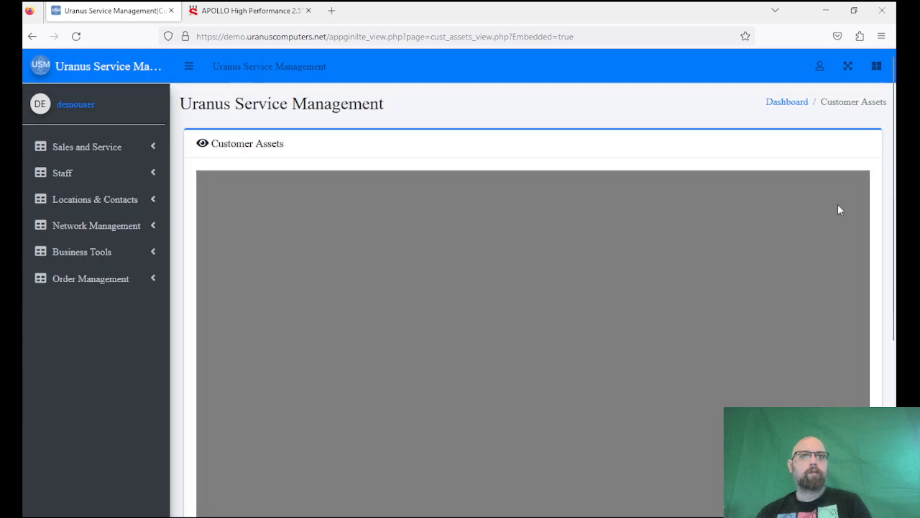
left_click(837, 202)
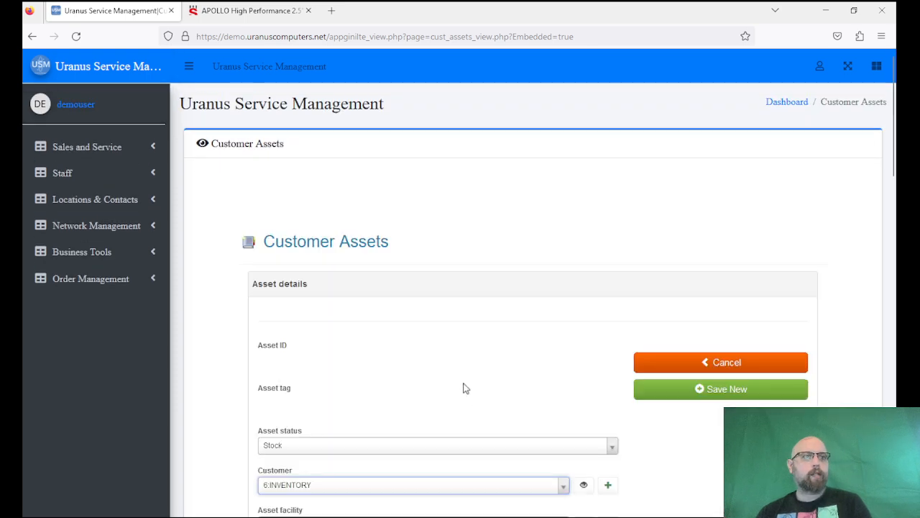
Set the asset's equipment type to Laptop, leaving the facility unassigned.
scroll(463, 388, "down", 3)
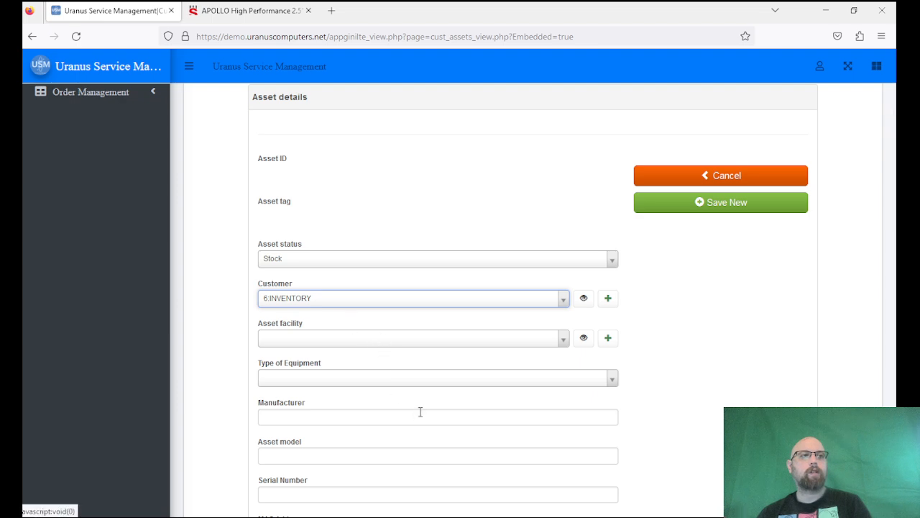
left_click(369, 340)
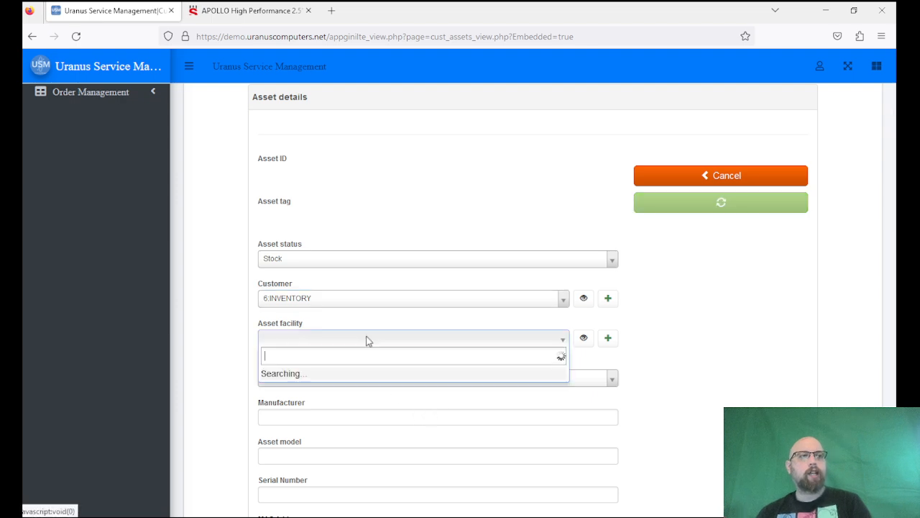
left_click(687, 344)
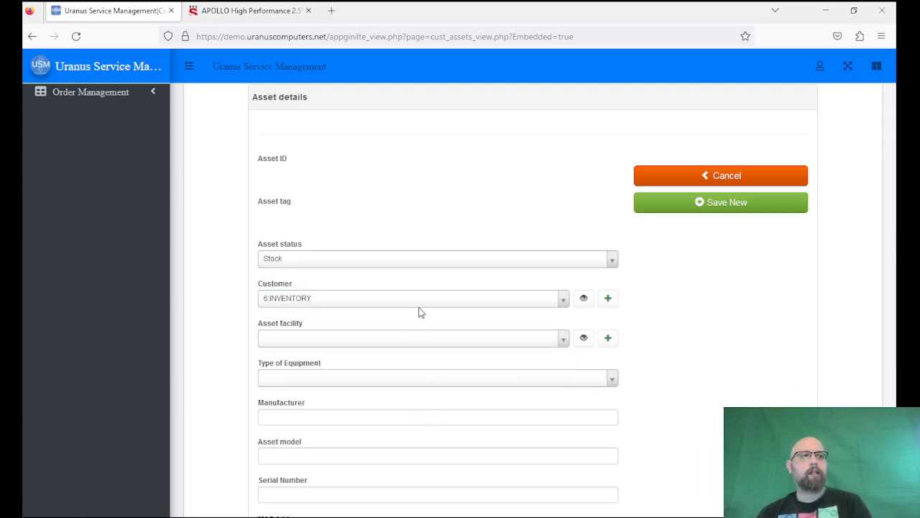
left_click(375, 381)
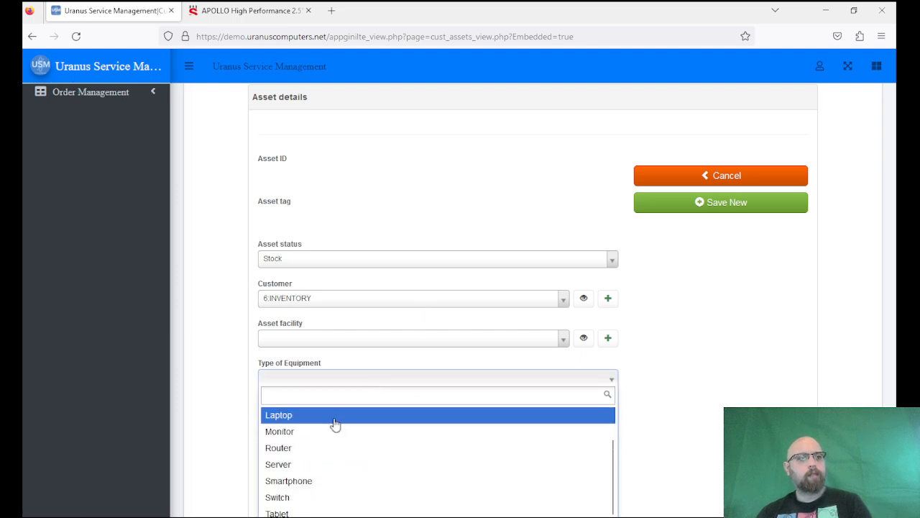
left_click(335, 416)
Enter Dell as the manufacturer and Latitude E77400 as the asset model.
scroll(715, 390, "down", 2)
left_click(433, 295)
type("Dell")
key("Tab")
type("L")
type("ude")
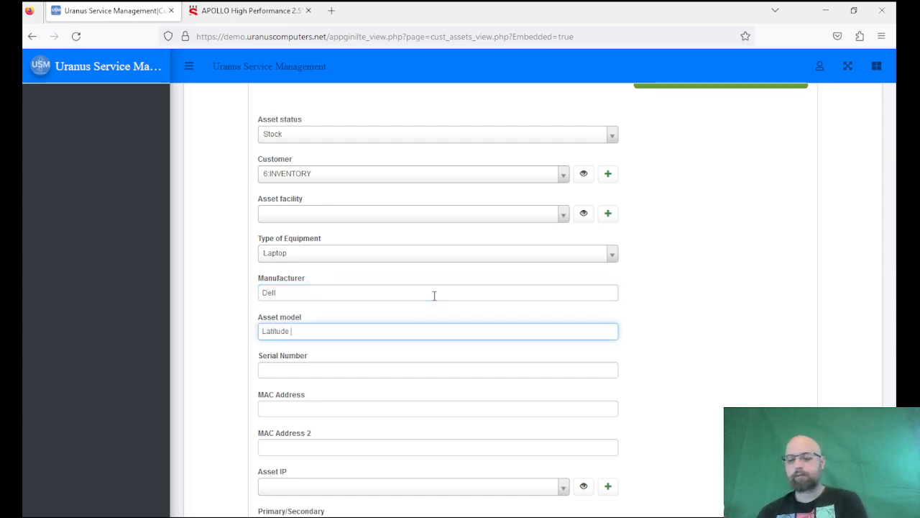
type(" E77400")
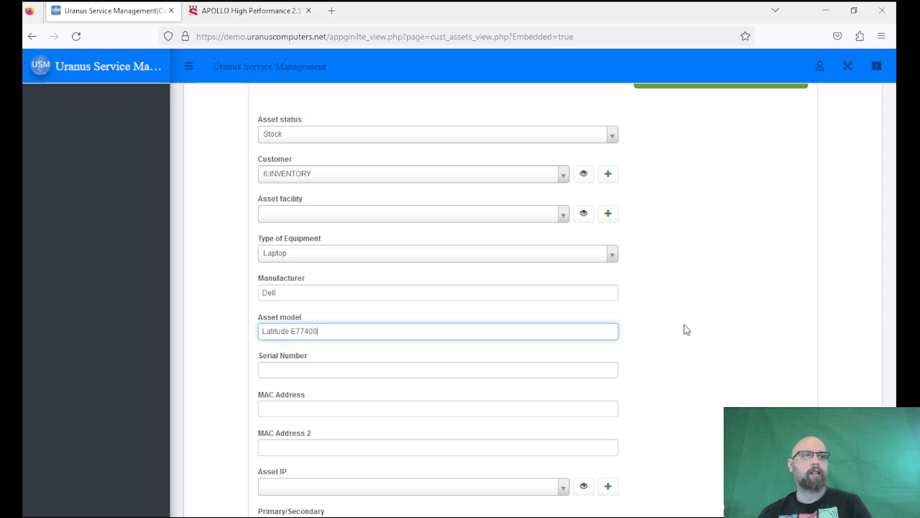
scroll(668, 345, "down", 3)
left_click(371, 253)
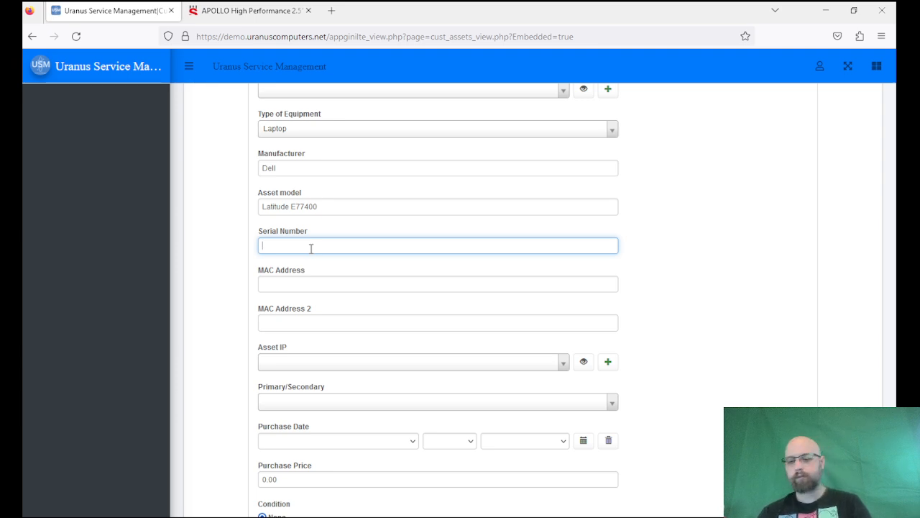
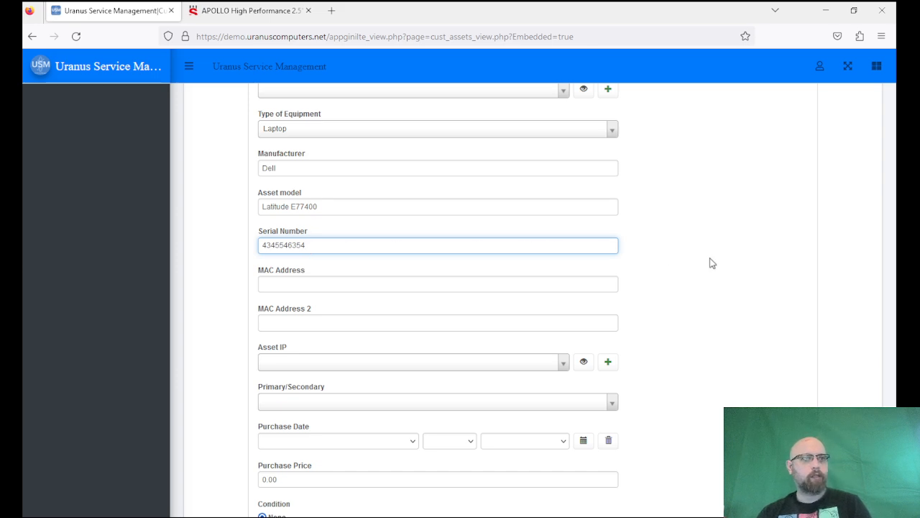
scroll(709, 263, "down", 3)
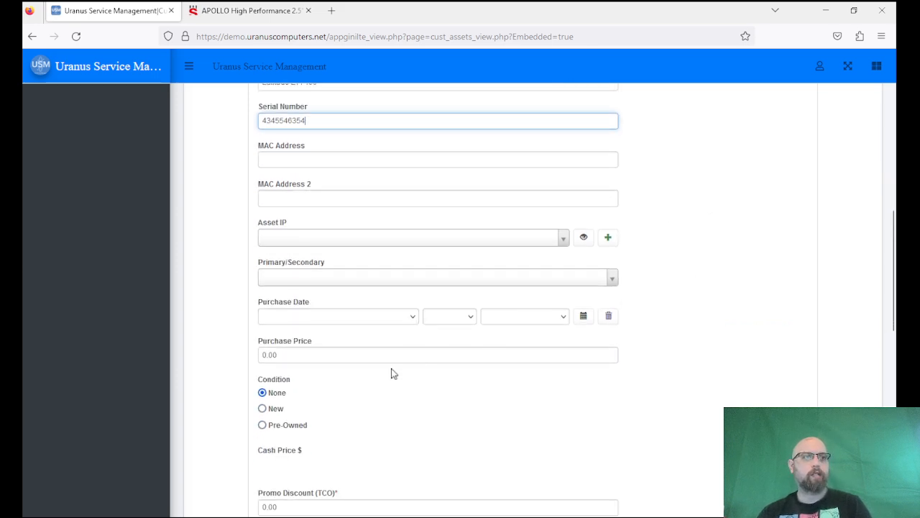
Pick May 24, 2023 from the calendar as the purchase date.
left_click(316, 318)
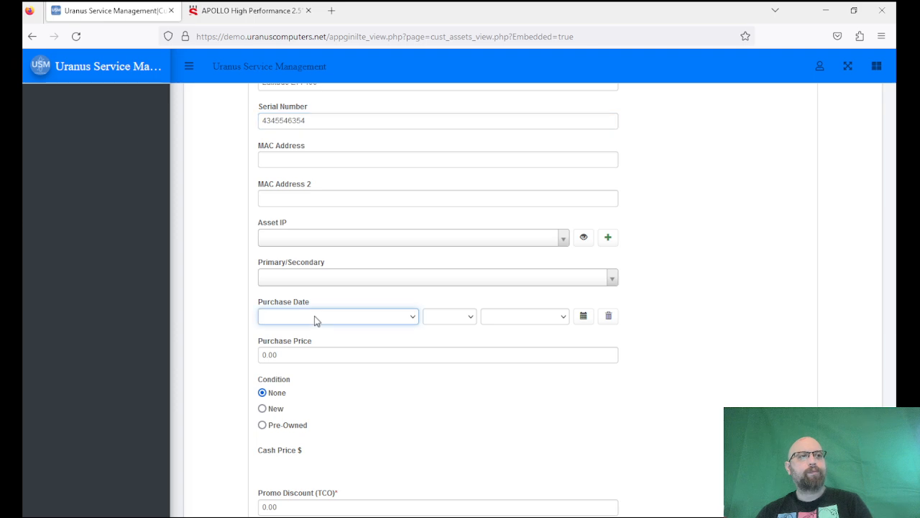
left_click(767, 325)
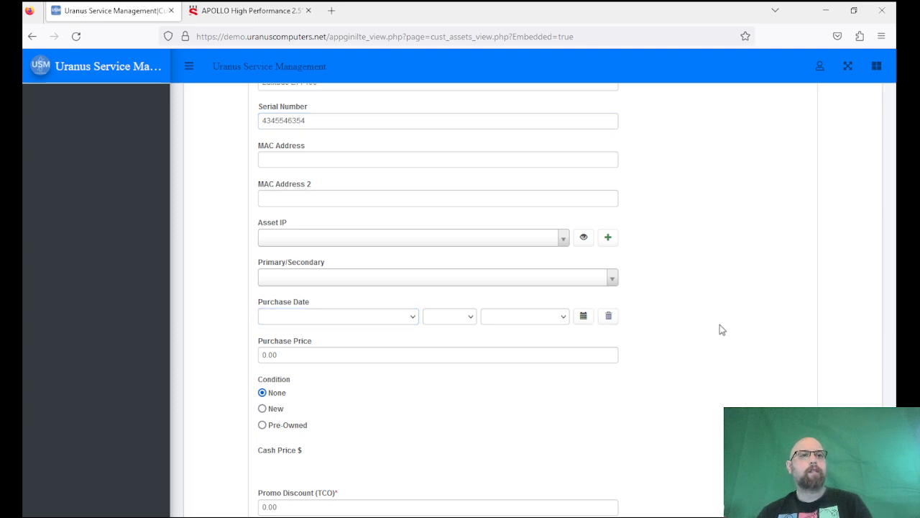
left_click(590, 318)
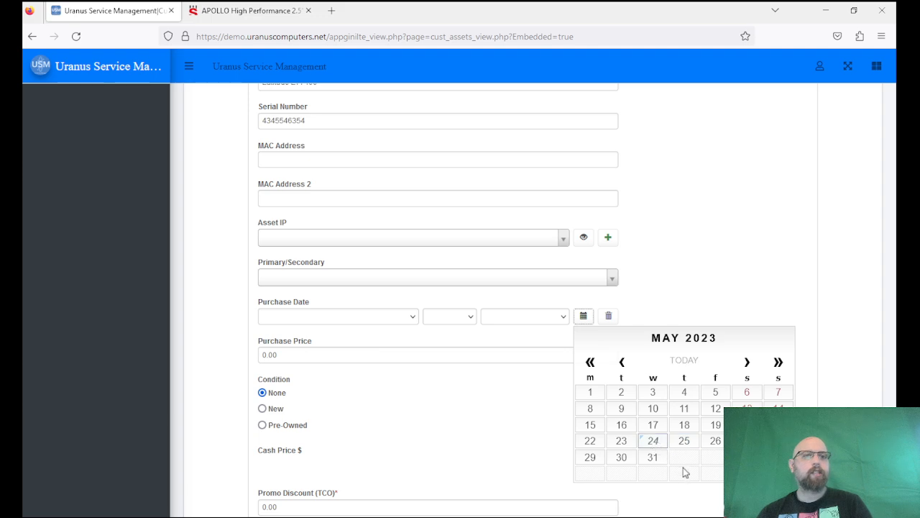
left_click(652, 444)
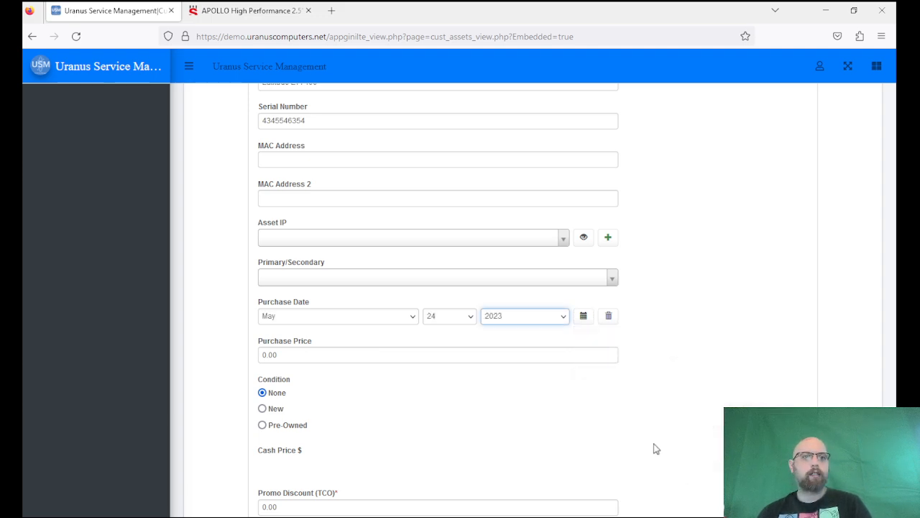
Set the purchase price to 200.00 and mark the condition Pre-Owned.
left_click(296, 356)
key("shift+Left")
key("shift+Left")
key("shift+Left")
key("shift+Left")
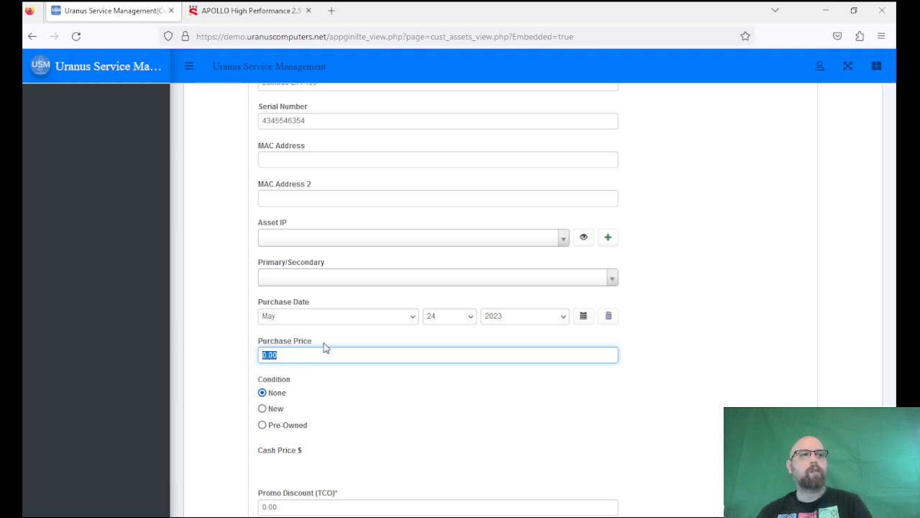
type("200.00")
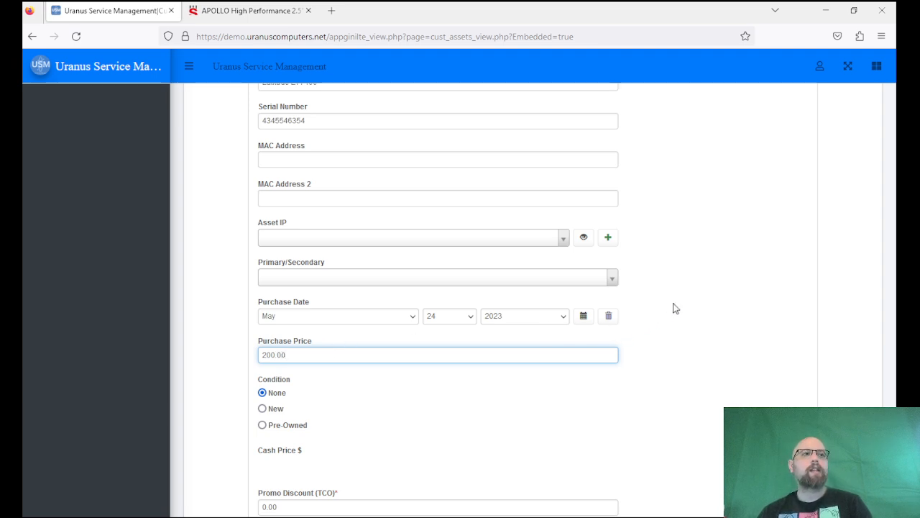
left_click(262, 425)
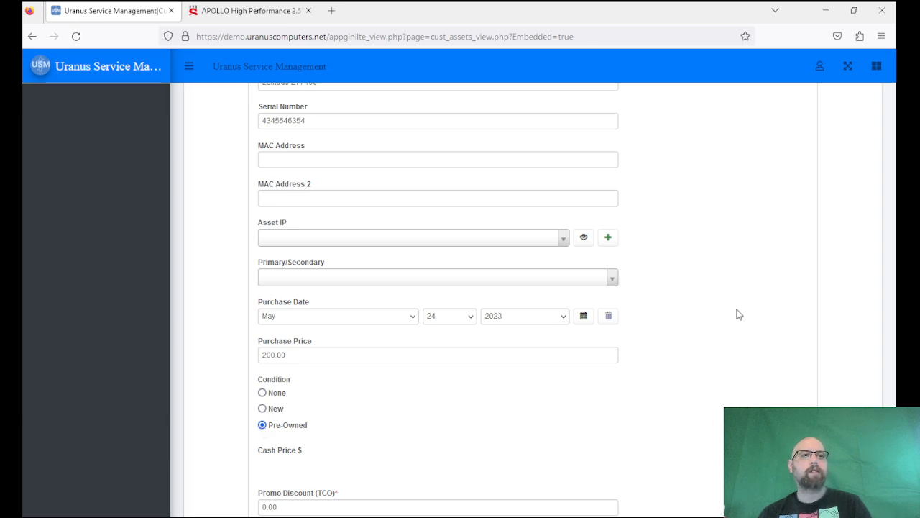
scroll(738, 314, "down", 3)
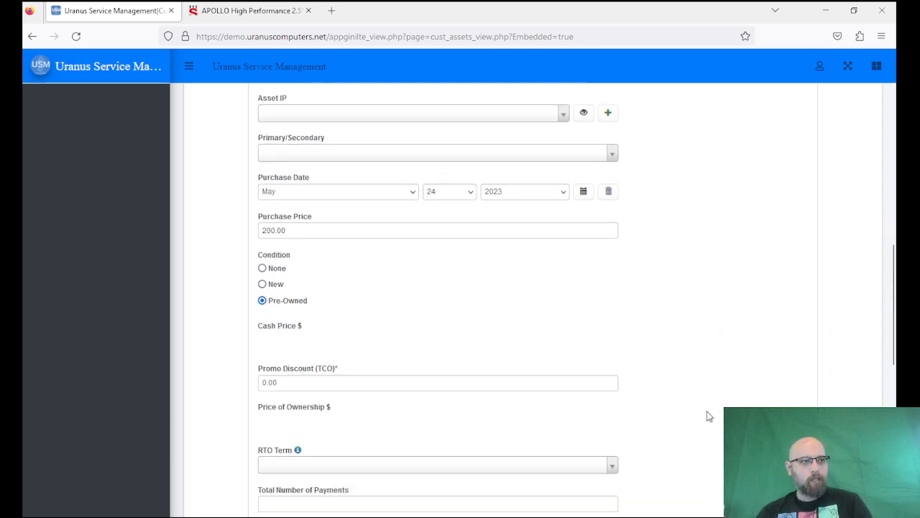
Set the RTO term to 6 months with 24 total payments.
scroll(709, 415, "down", 2)
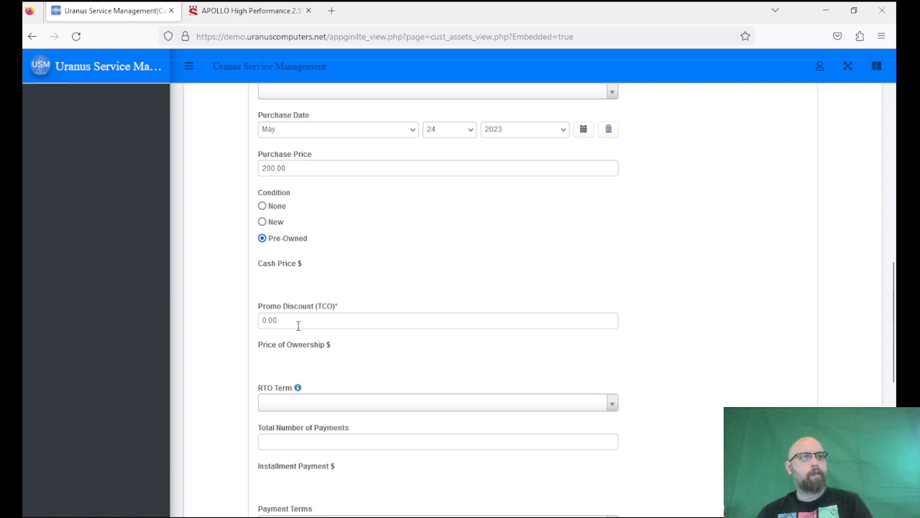
left_click_drag(340, 309, 334, 308)
left_click(352, 307)
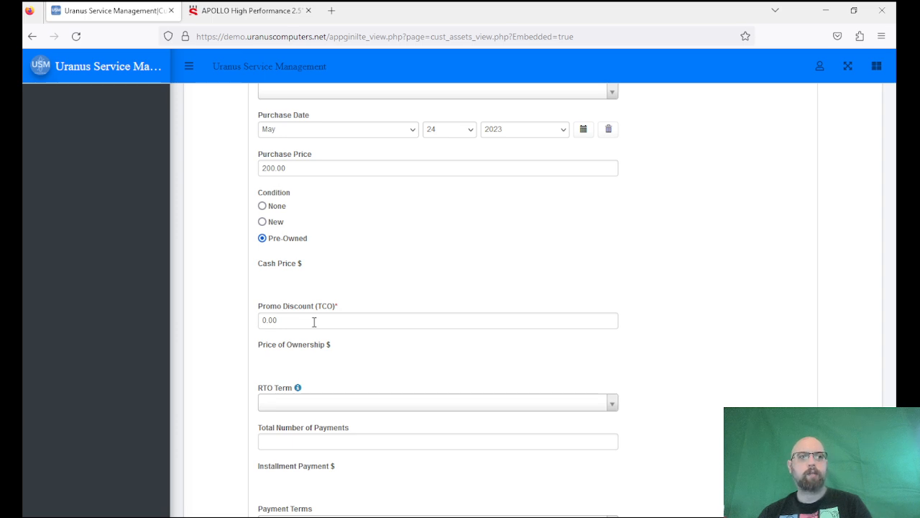
scroll(315, 322, "down", 3)
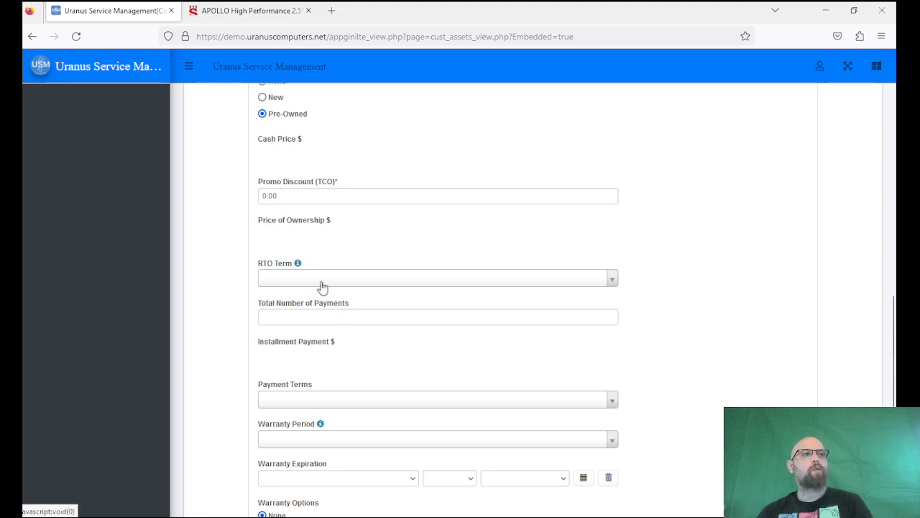
left_click(323, 285)
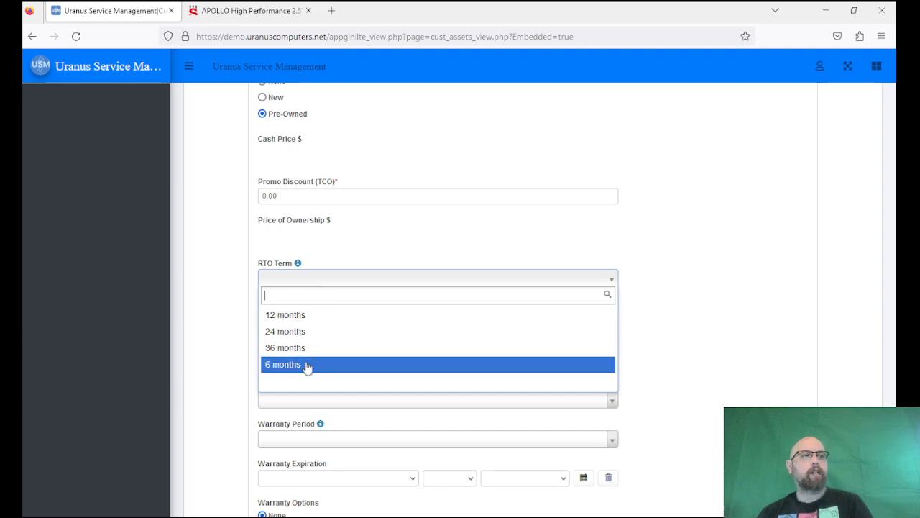
left_click(307, 365)
left_click(324, 320)
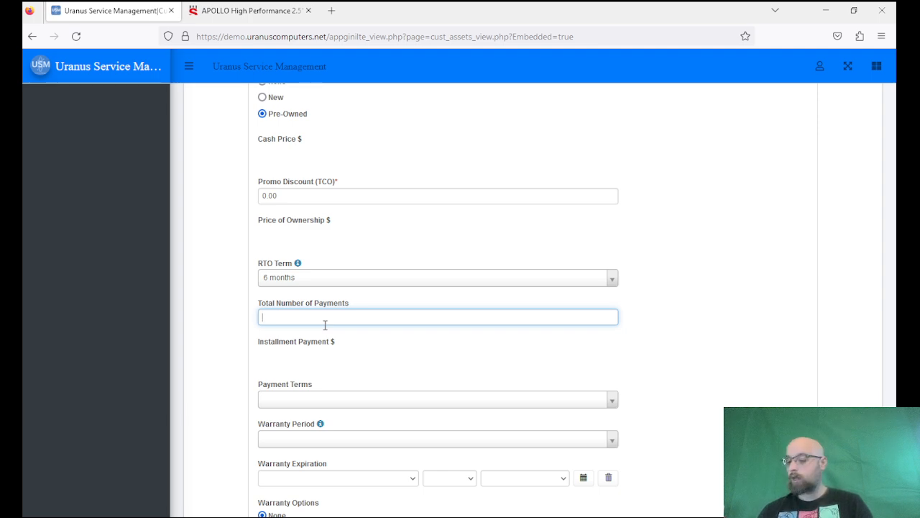
type("24")
left_click(652, 284)
Choose Weekly payment terms and a 30-day As-Is warranty period.
scroll(693, 309, "down", 3)
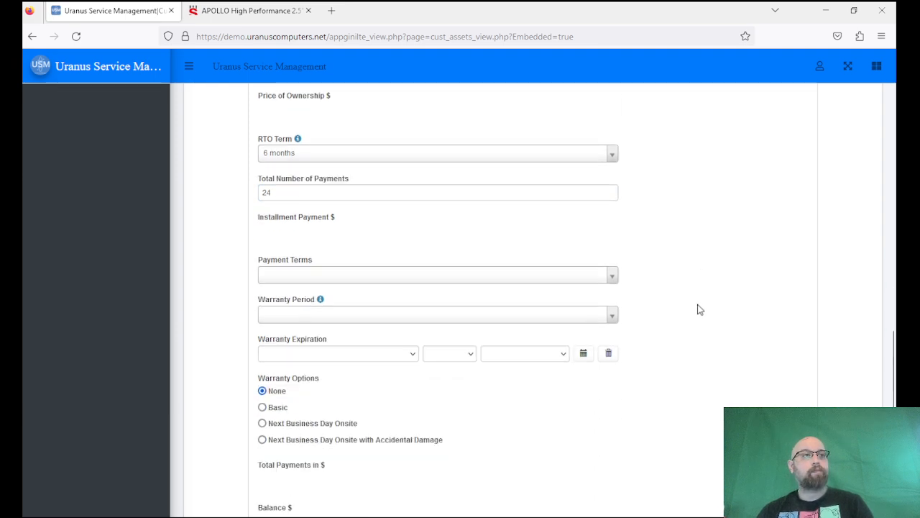
left_click(599, 275)
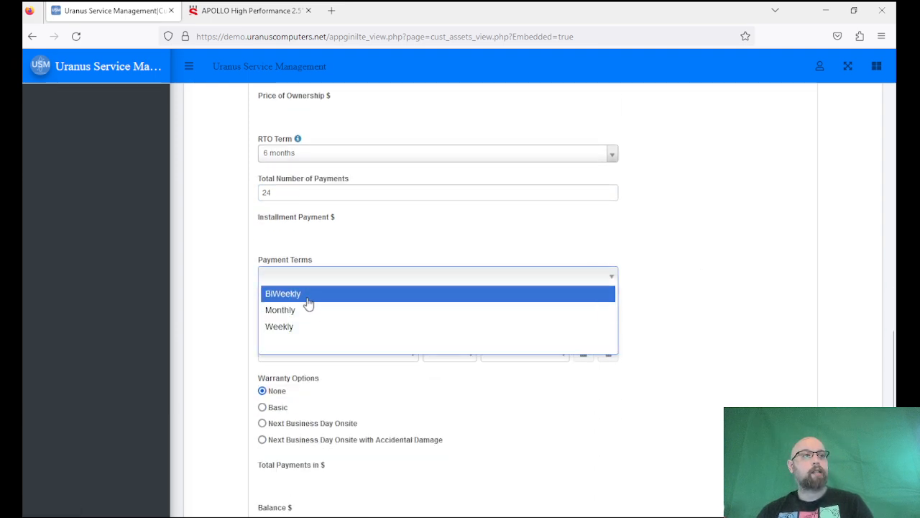
left_click(280, 327)
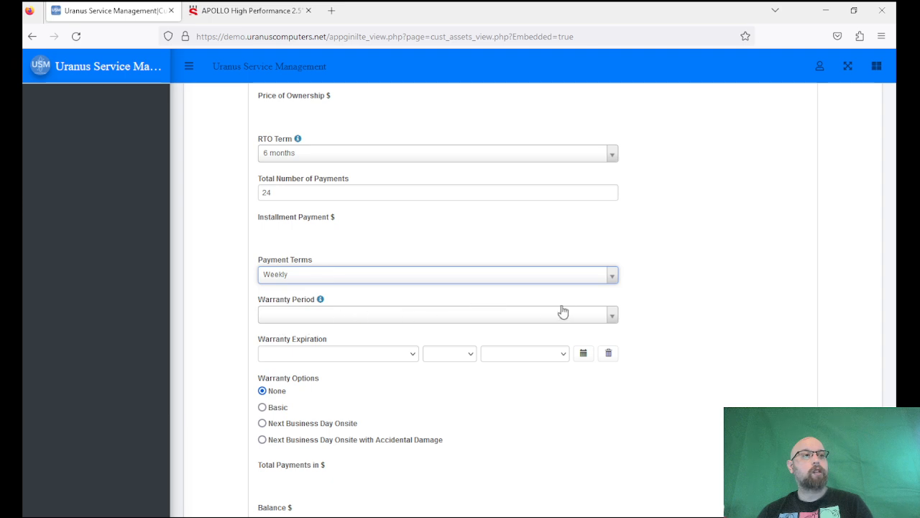
left_click(597, 320)
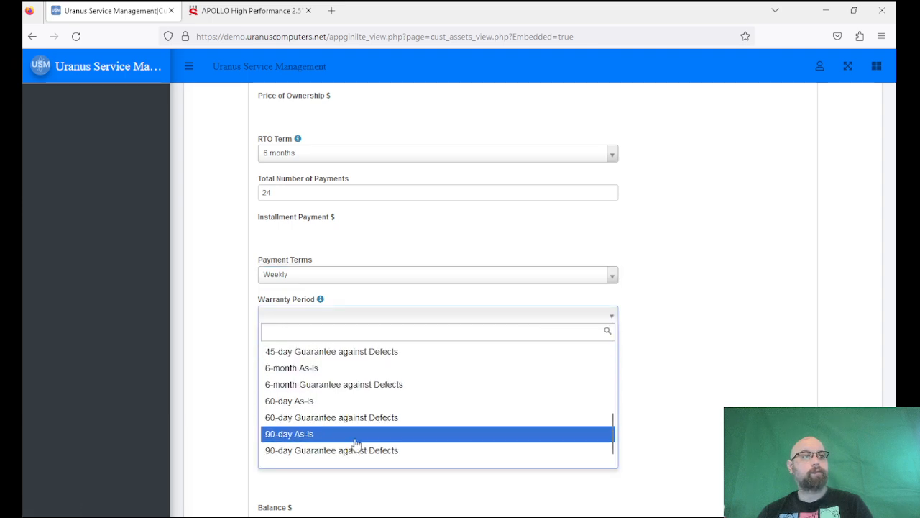
scroll(372, 397, "up", 5)
scroll(318, 365, "up", 5)
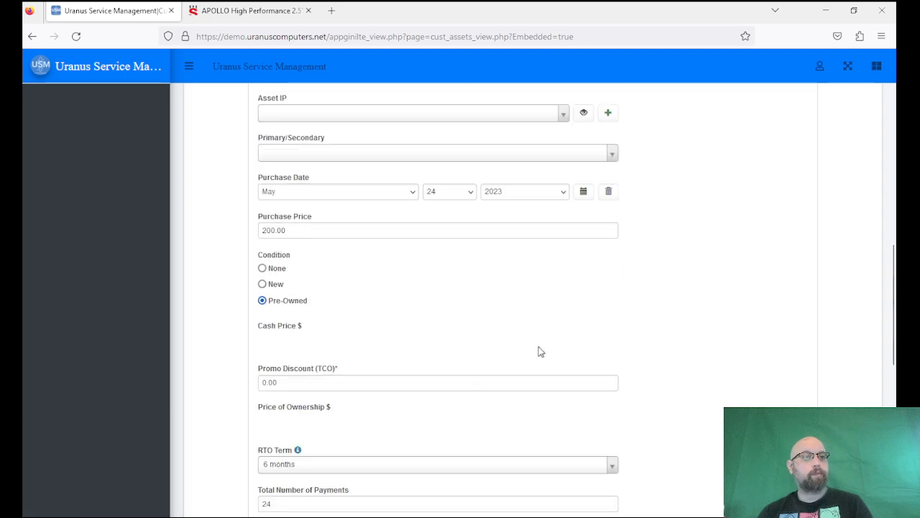
scroll(660, 355, "down", 4)
scroll(694, 349, "down", 2)
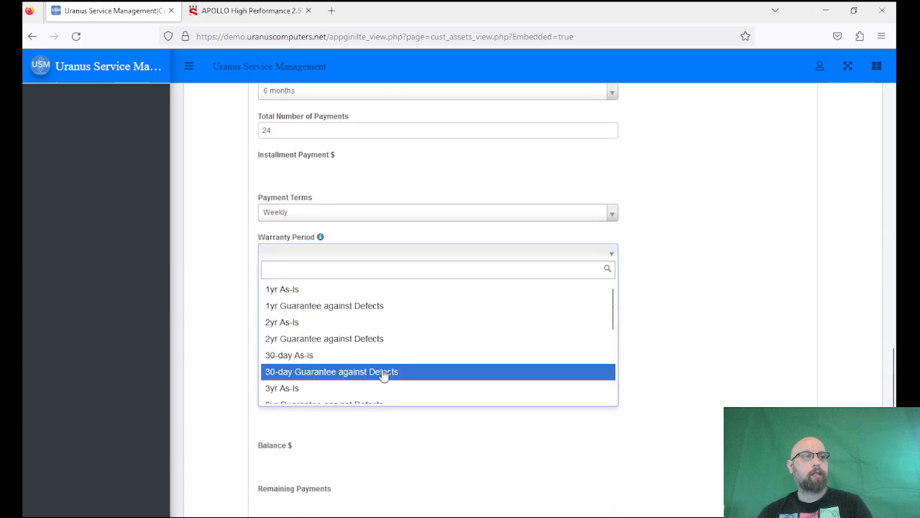
left_click(321, 355)
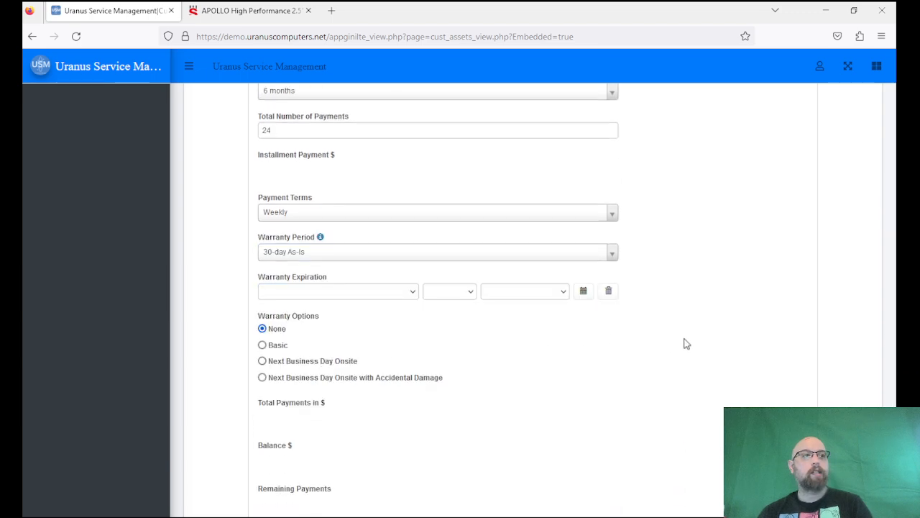
Save the new laptop asset record as Asset ID 2.
scroll(654, 374, "down", 3)
scroll(658, 377, "up", 7)
scroll(658, 379, "up", 8)
left_click(698, 387)
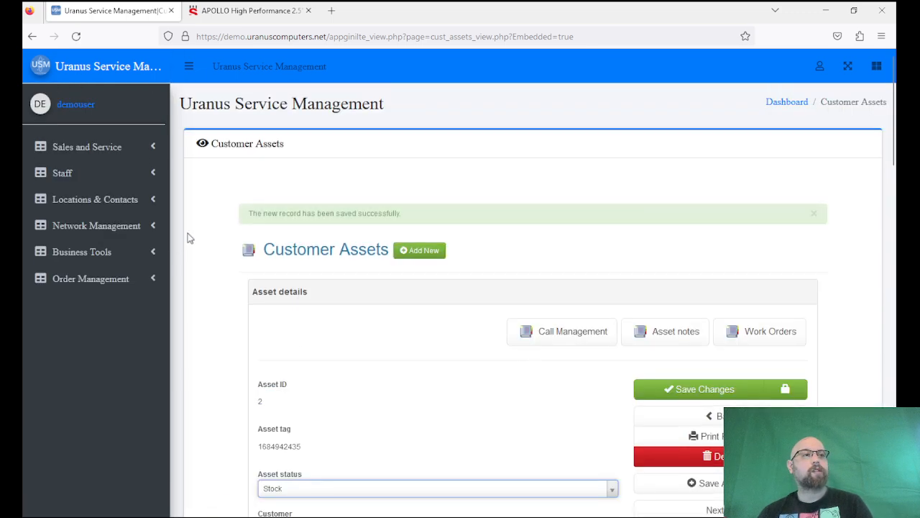
scroll(224, 225, "down", 3)
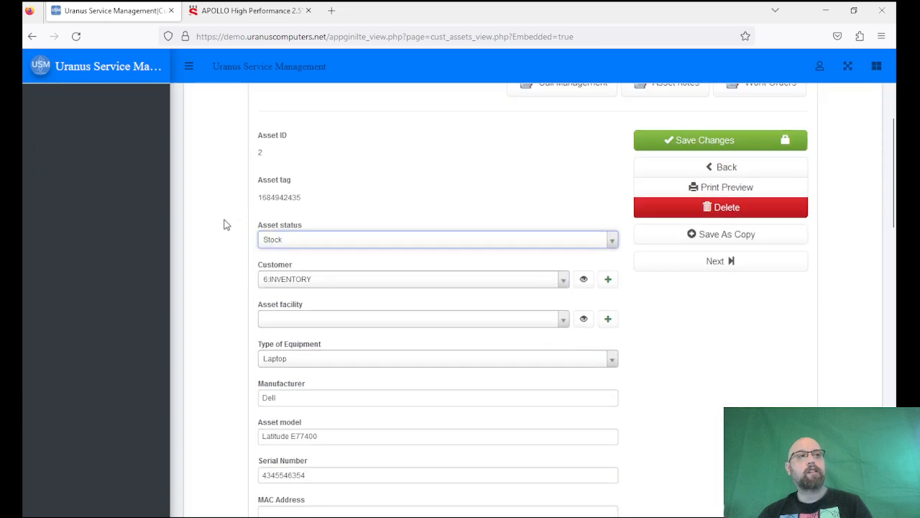
scroll(223, 226, "down", 3)
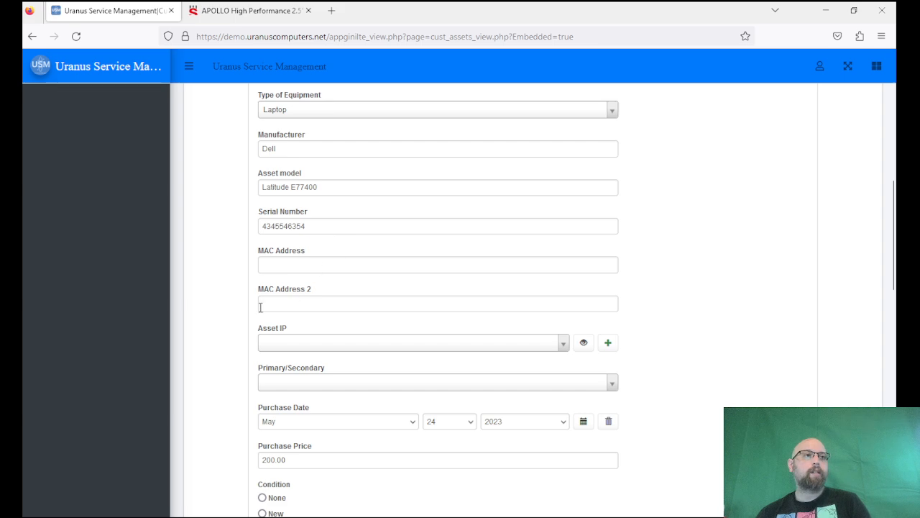
scroll(218, 283, "down", 4)
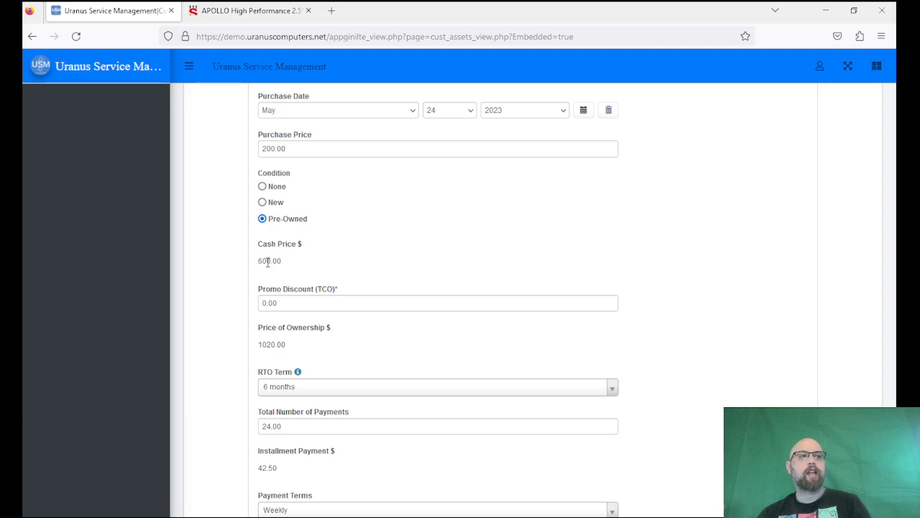
Enter 200 in Promo Discount (TCO) and save the asset record.
left_click(295, 303)
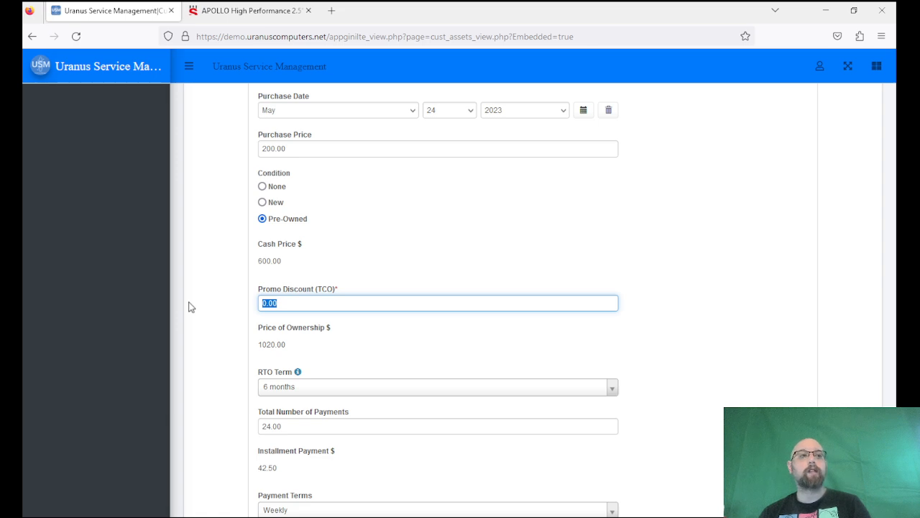
type("20")
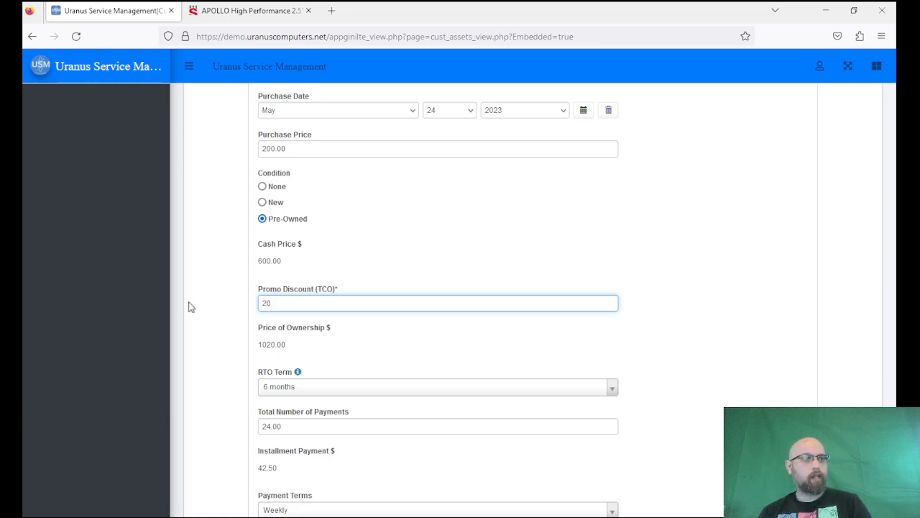
type("0")
left_click(194, 293)
scroll(194, 292, "down", 3)
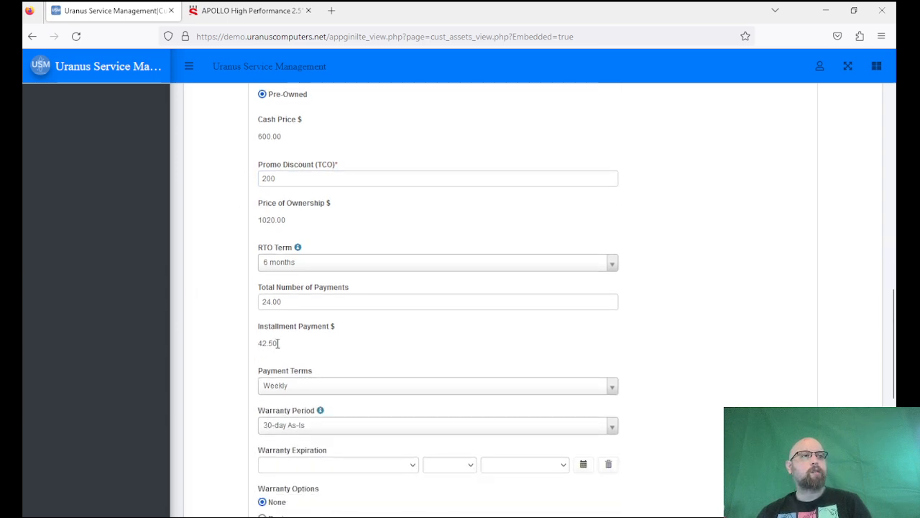
scroll(279, 348, "down", 10)
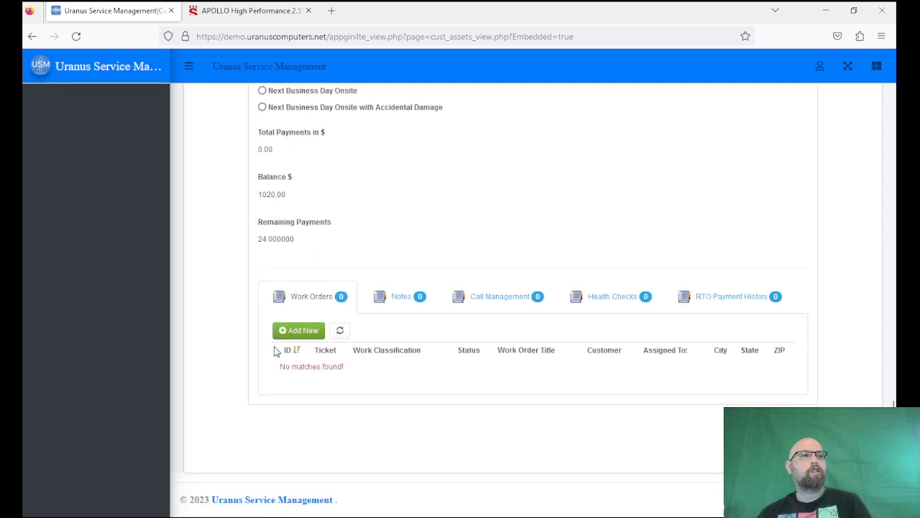
scroll(281, 288, "up", 15)
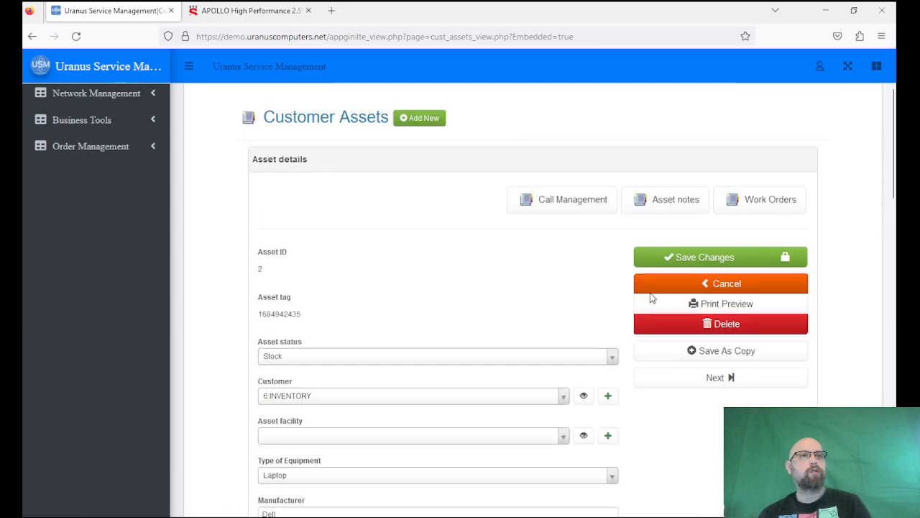
left_click(674, 257)
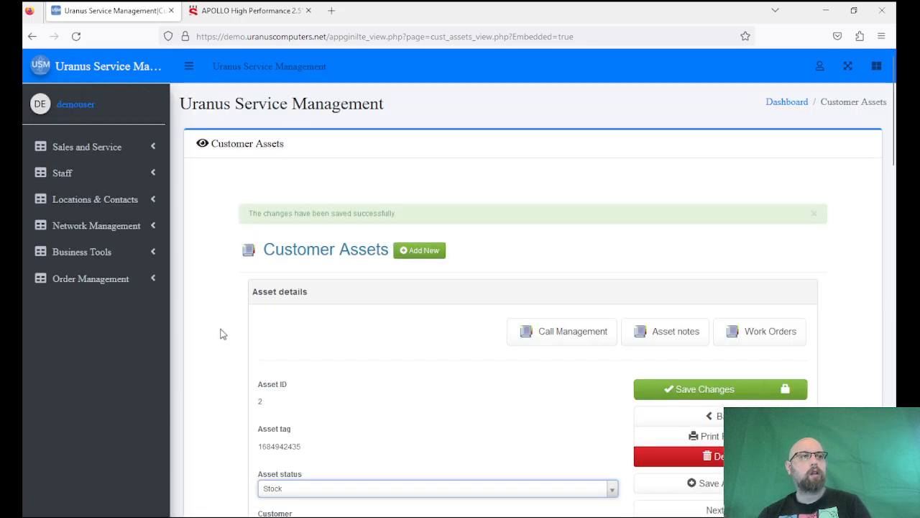
Scroll down the asset to view Total Payments 0.00, Balance 820.00 and 23.997659 remaining payments.
scroll(223, 333, "down", 5)
scroll(223, 333, "down", 6)
scroll(223, 333, "down", 3)
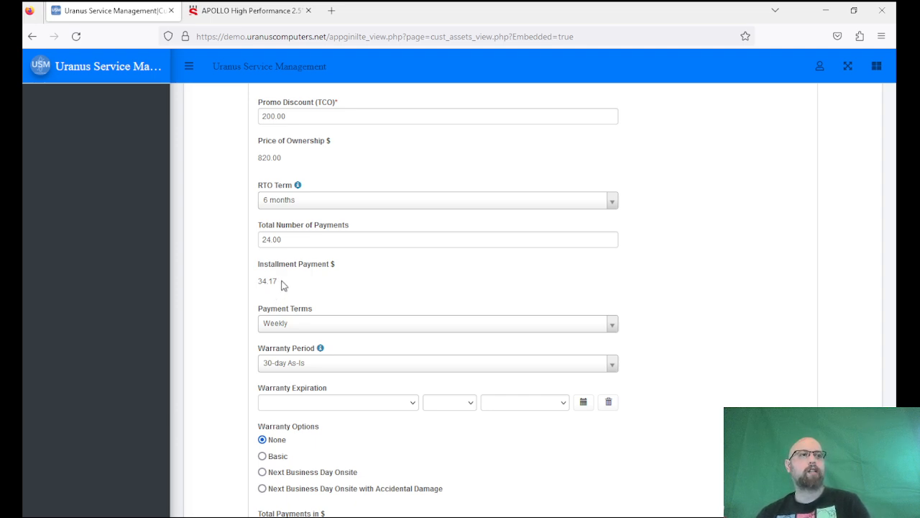
scroll(281, 285, "down", 3)
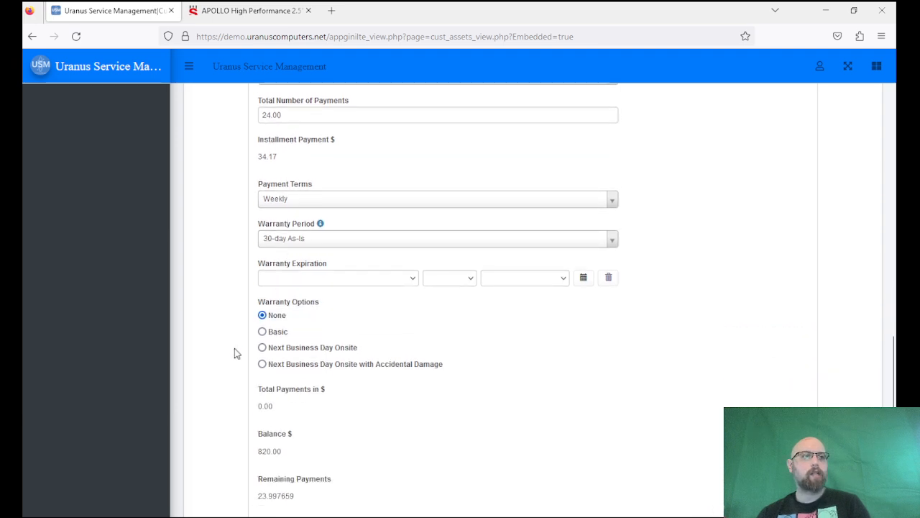
scroll(234, 353, "down", 3)
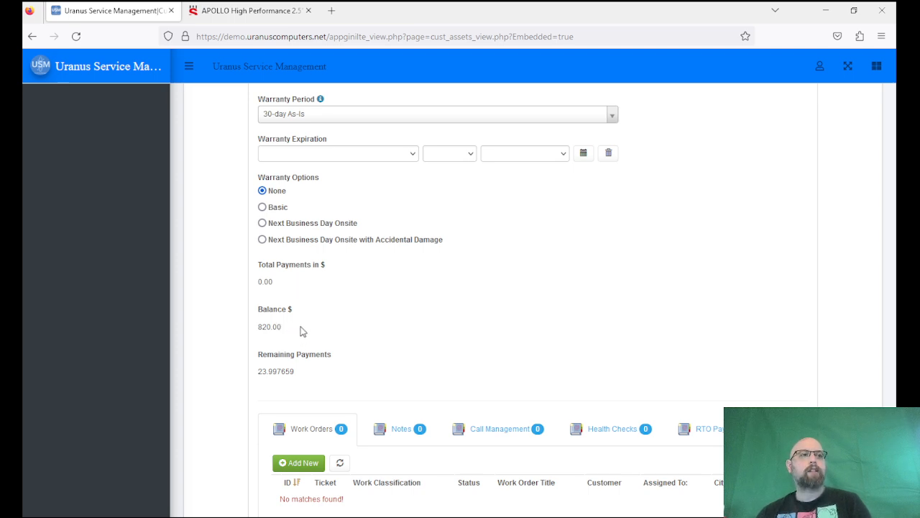
scroll(302, 331, "up", 5)
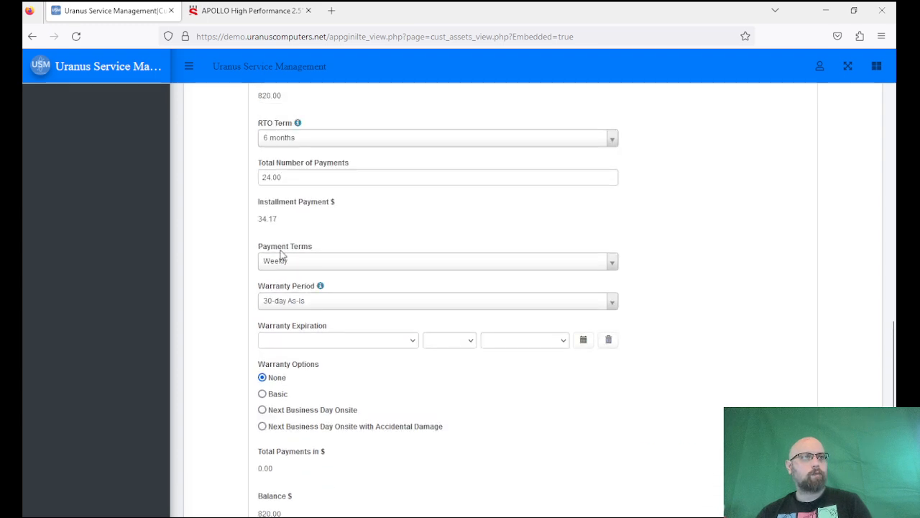
left_click_drag(287, 221, 244, 227)
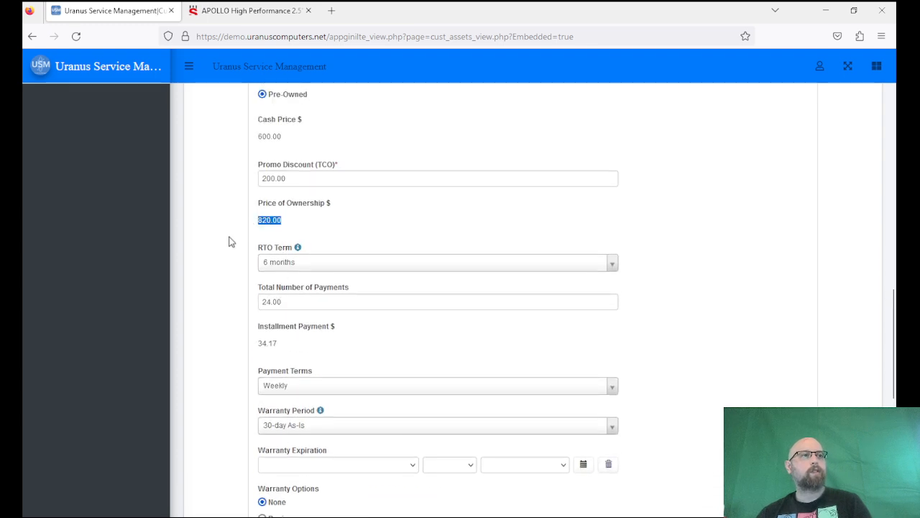
scroll(225, 257, "down", 7)
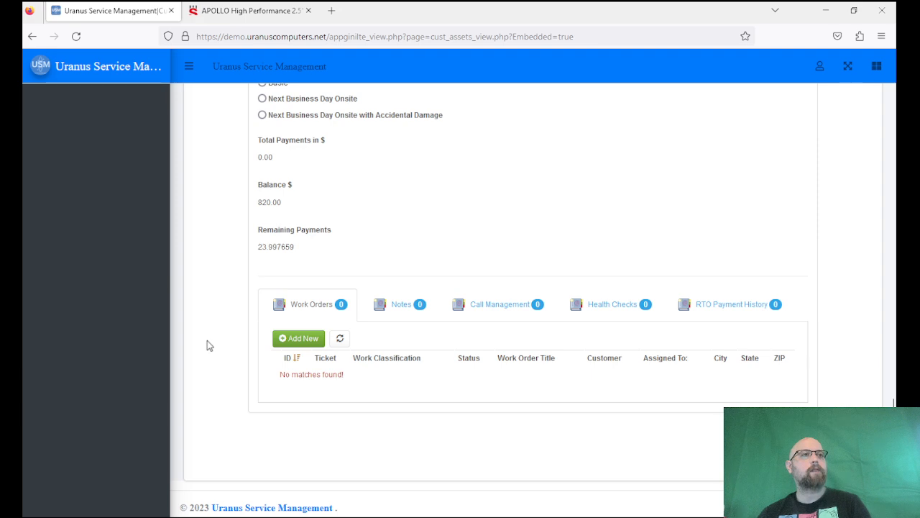
scroll(222, 409, "up", 2)
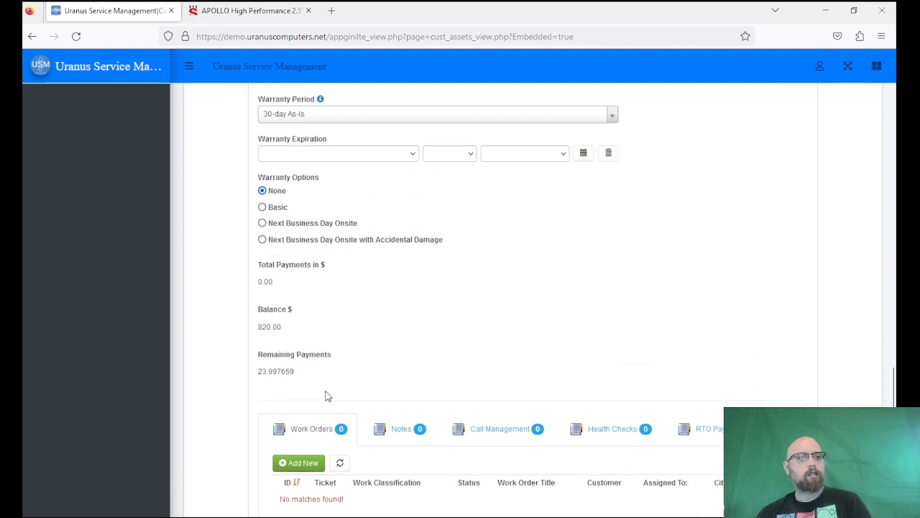
Show the RTO Payment History, which lists no payments yet against the 820.00 balance.
left_click(709, 436)
scroll(551, 386, "down", 2)
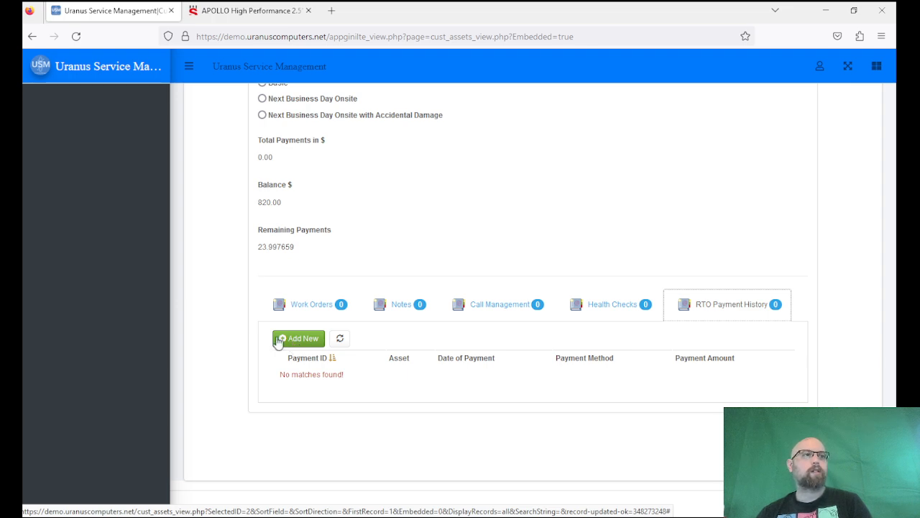
scroll(244, 333, "up", 1)
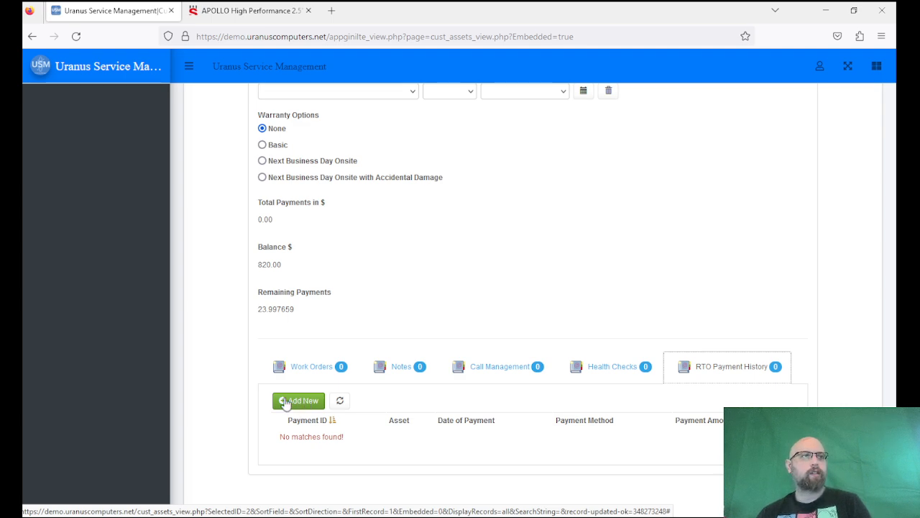
scroll(243, 346, "up", 3)
scroll(243, 345, "down", 5)
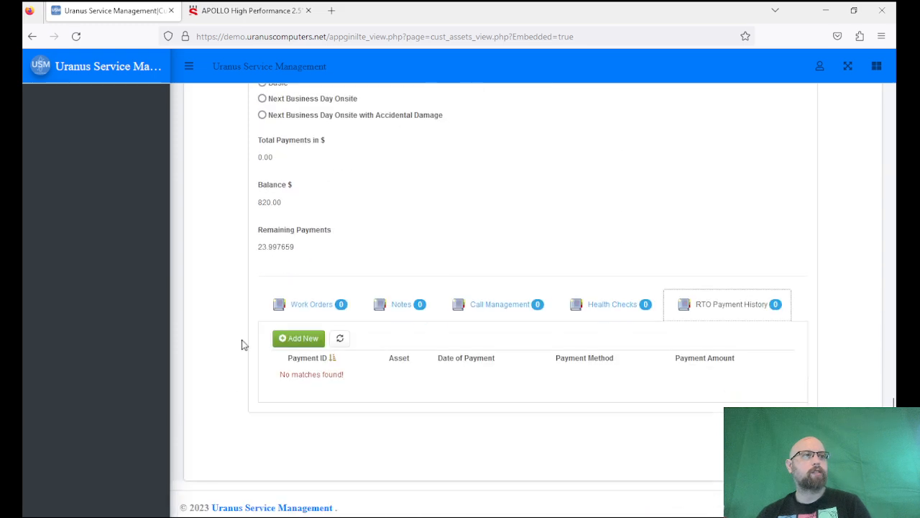
Add and save a new cash RTO payment of 34.17 for the Latitude E77400.
left_click(298, 337)
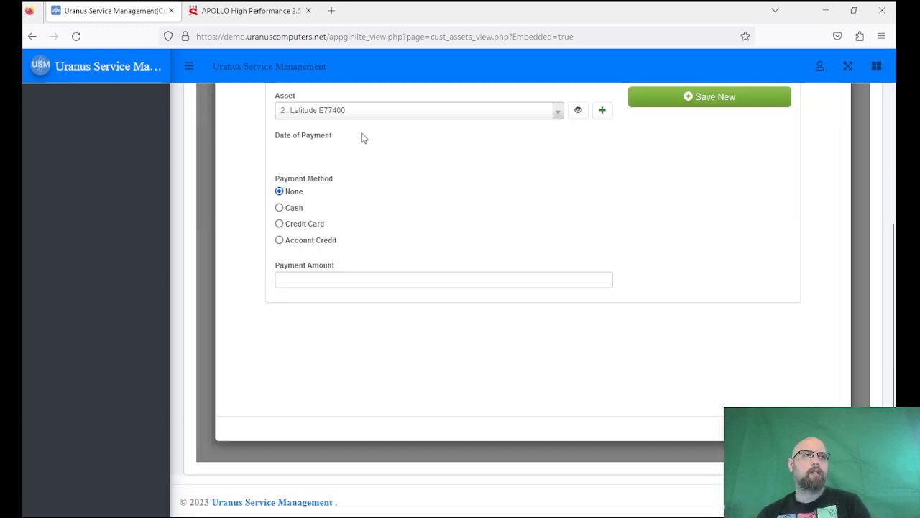
left_click(359, 279)
left_click(280, 208)
left_click(351, 286)
type("34.17")
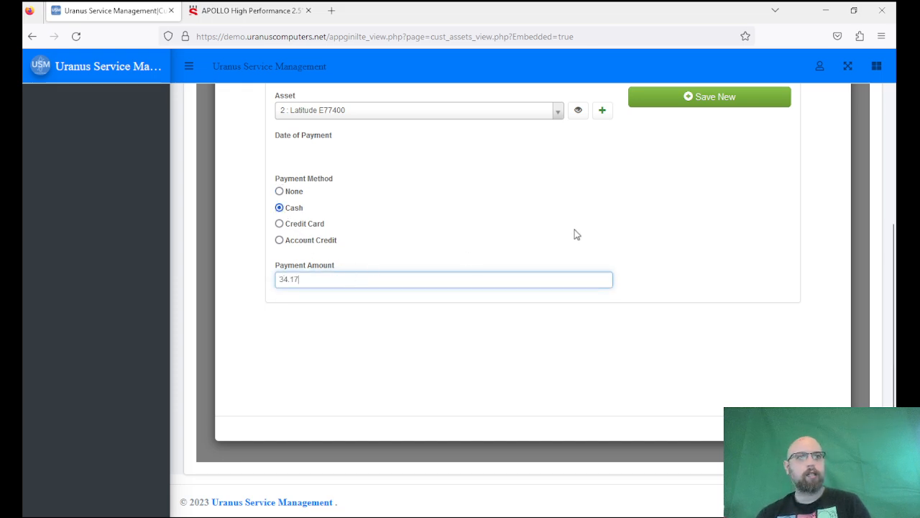
scroll(571, 235, "up", 1)
left_click(685, 167)
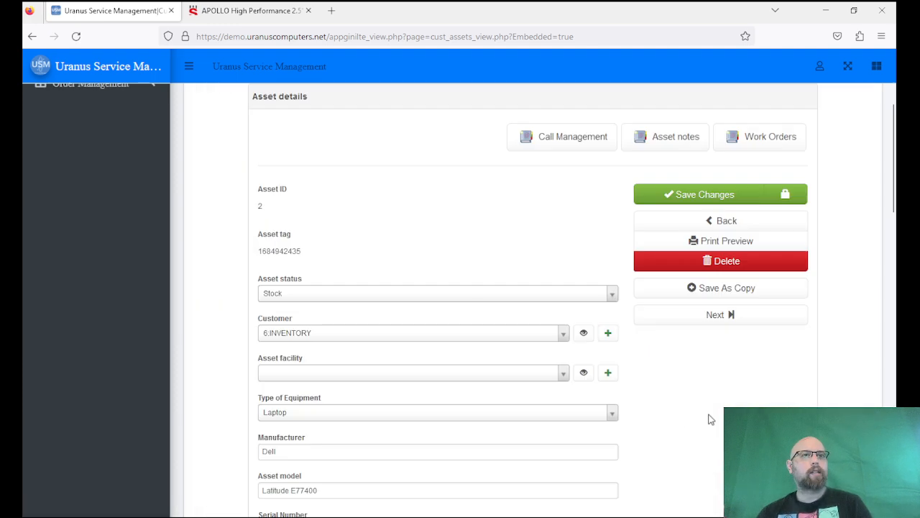
Save the asset and verify Total Payments 34.17 and balance 785.83.
left_click(701, 194)
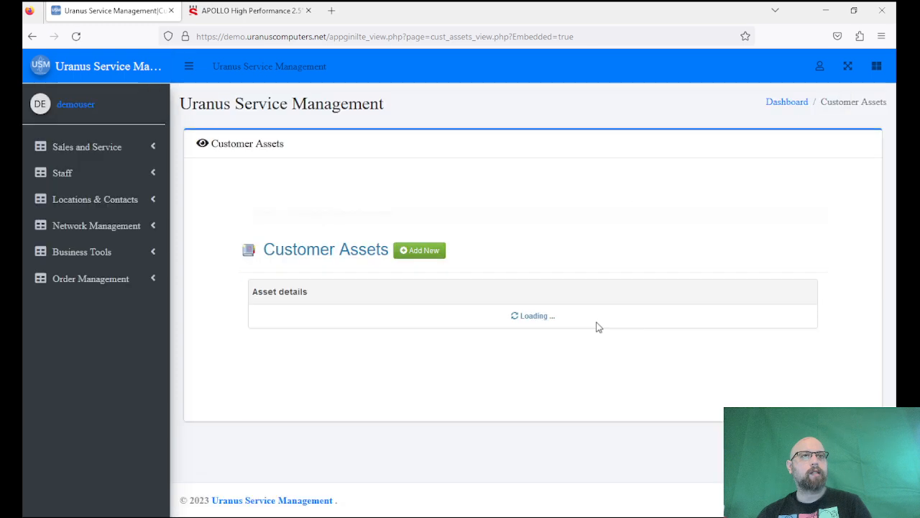
scroll(355, 295, "down", 20)
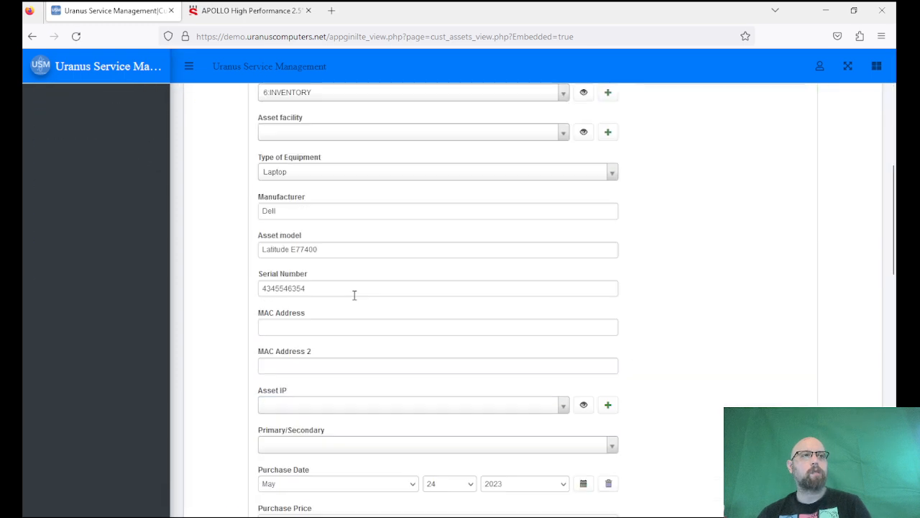
scroll(353, 299, "down", 5)
scroll(286, 248, "up", 2)
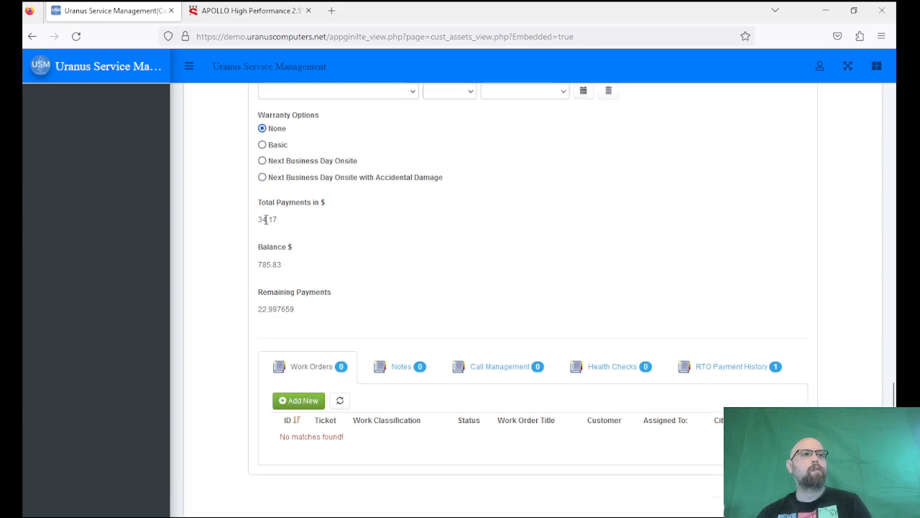
left_click_drag(293, 226, 258, 220)
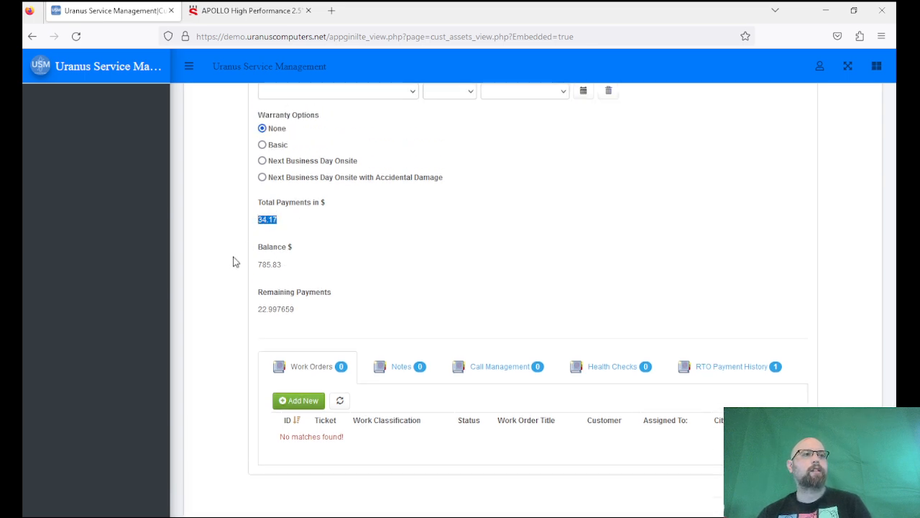
left_click(389, 248)
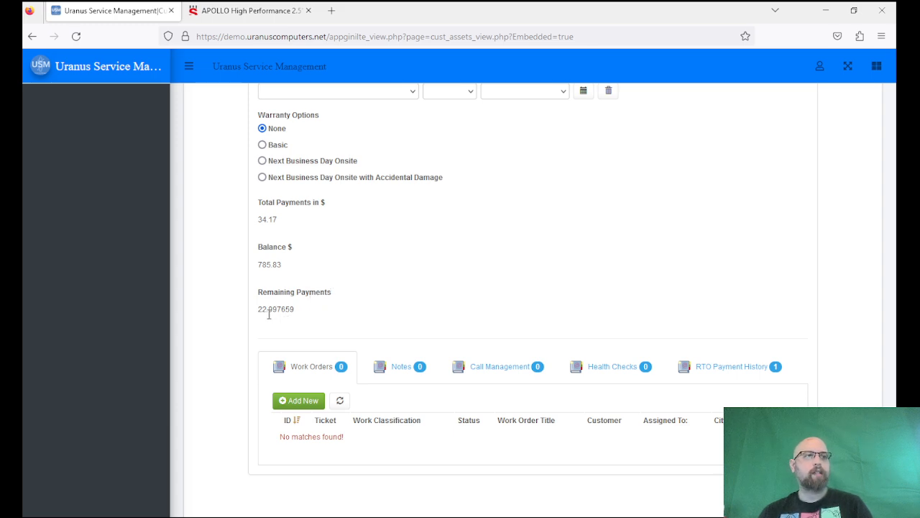
Check Remaining Payments, then display the RTO Payment History with the 05/24/2023 cash payment.
left_click_drag(258, 310, 300, 315)
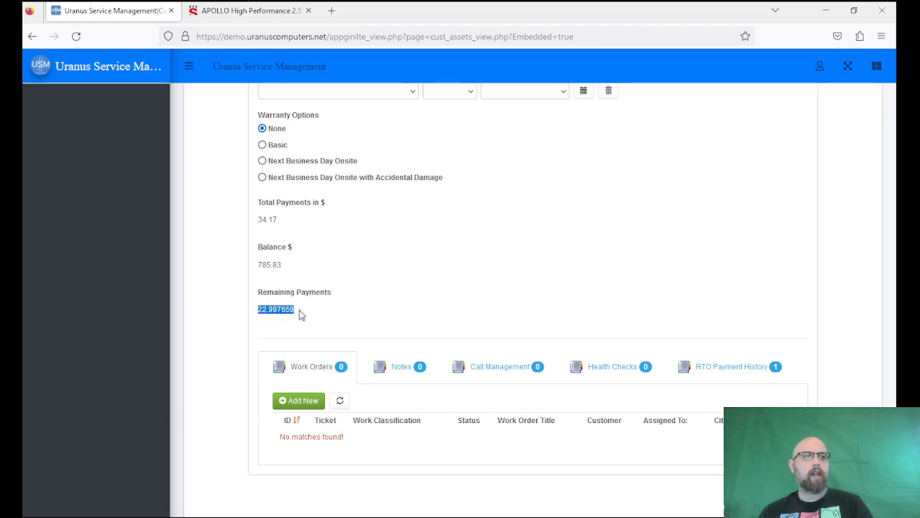
left_click(299, 317)
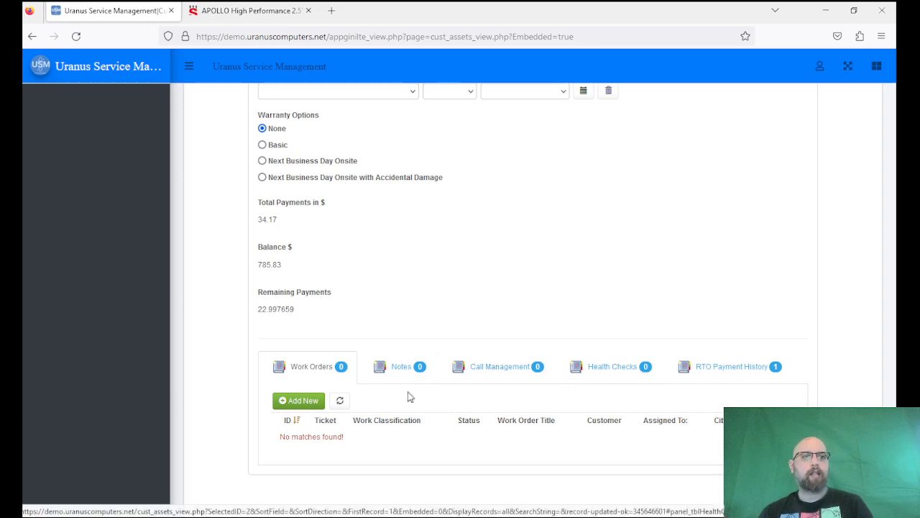
left_click(715, 374)
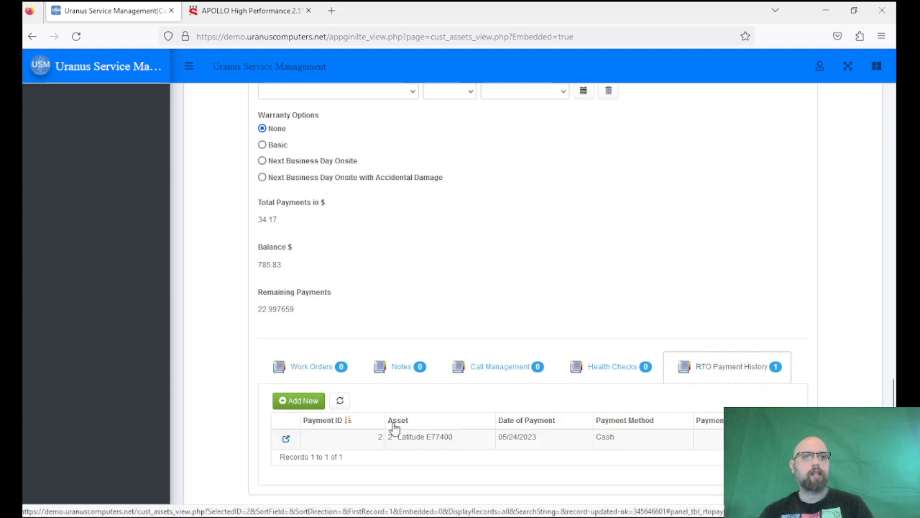
Add and save a second cash RTO payment of 250 for the Latitude E77400.
left_click(299, 401)
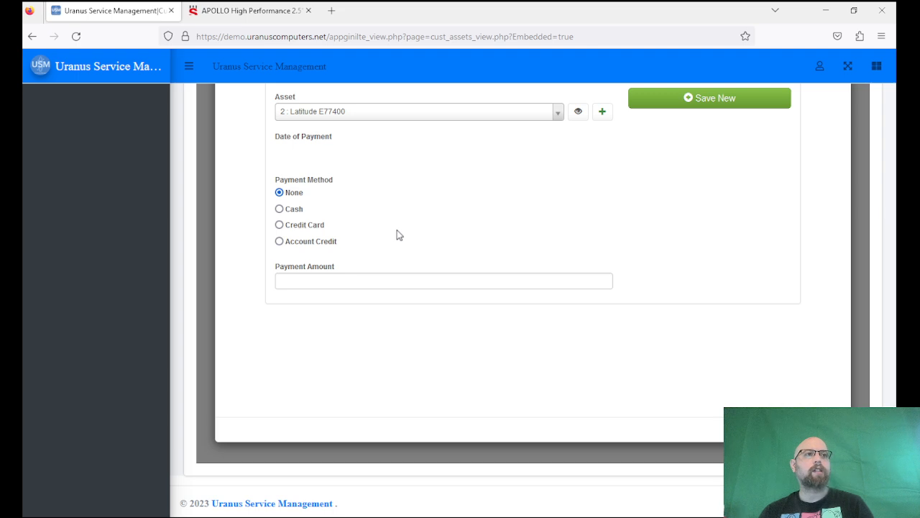
left_click(280, 209)
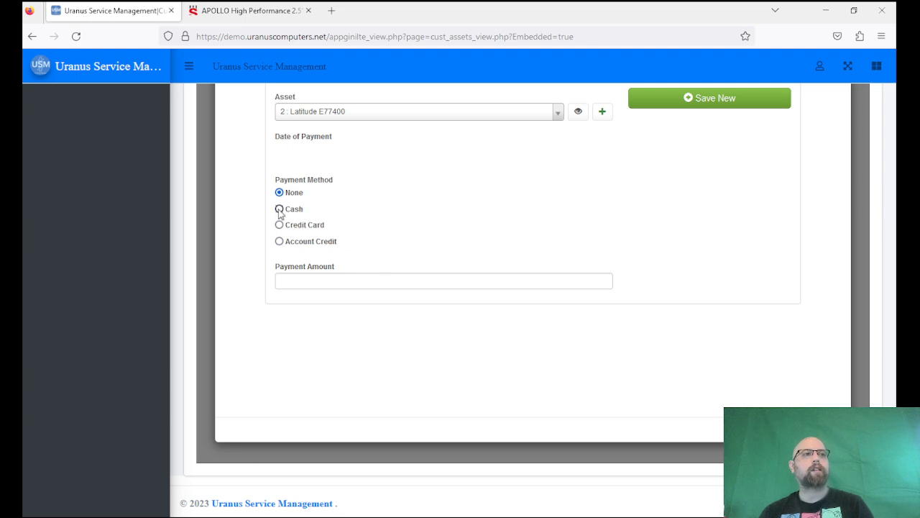
left_click(316, 277)
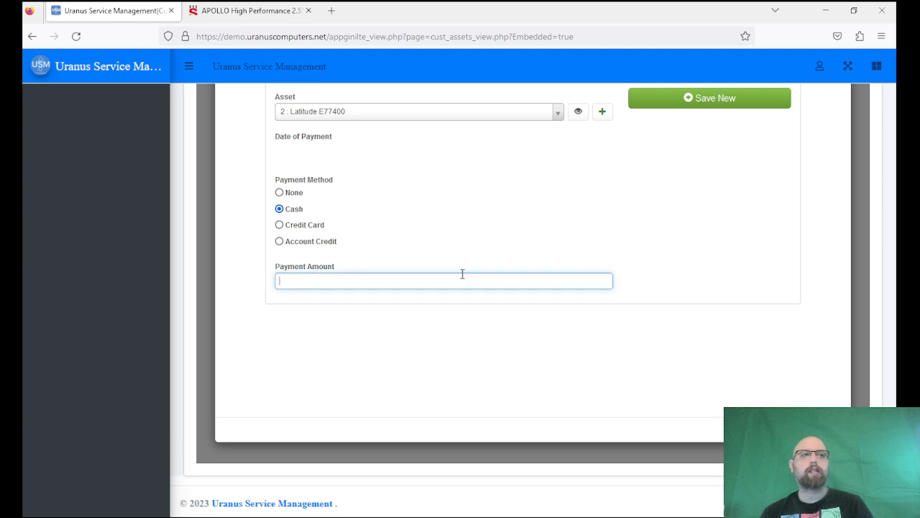
type("250")
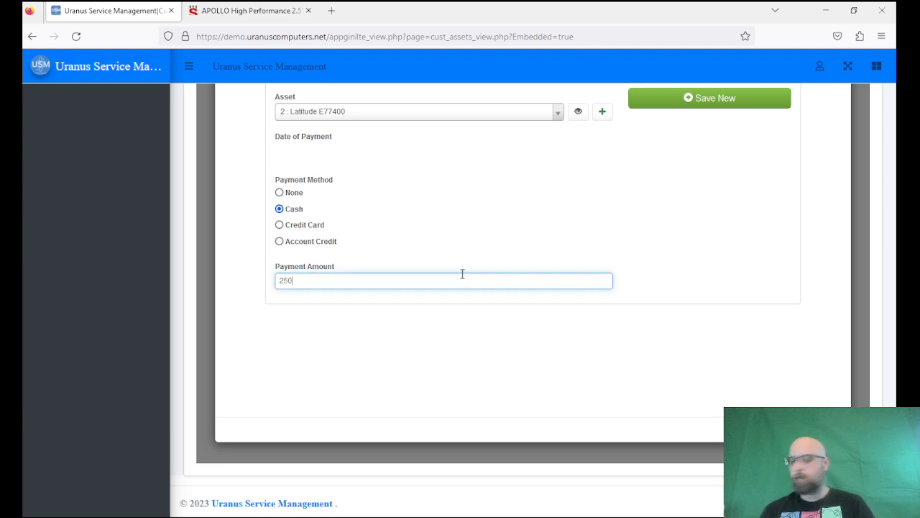
scroll(596, 271, "up", 3)
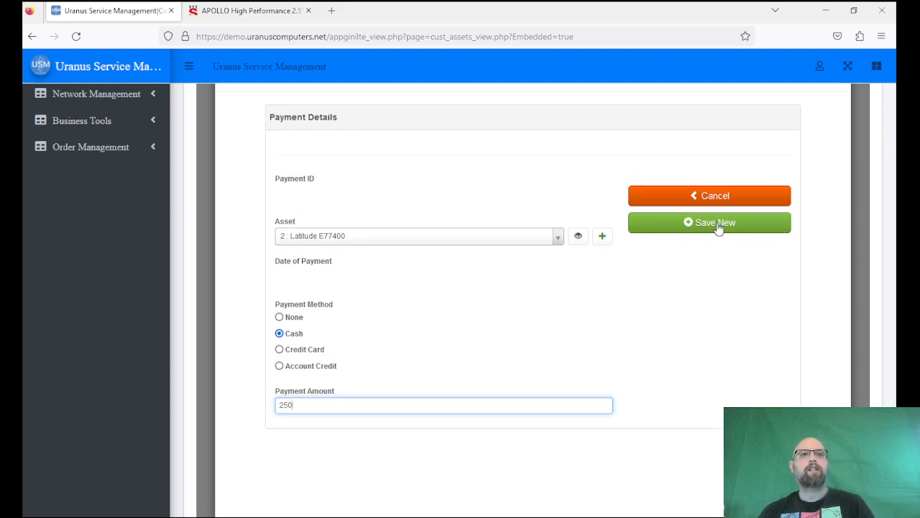
left_click(716, 224)
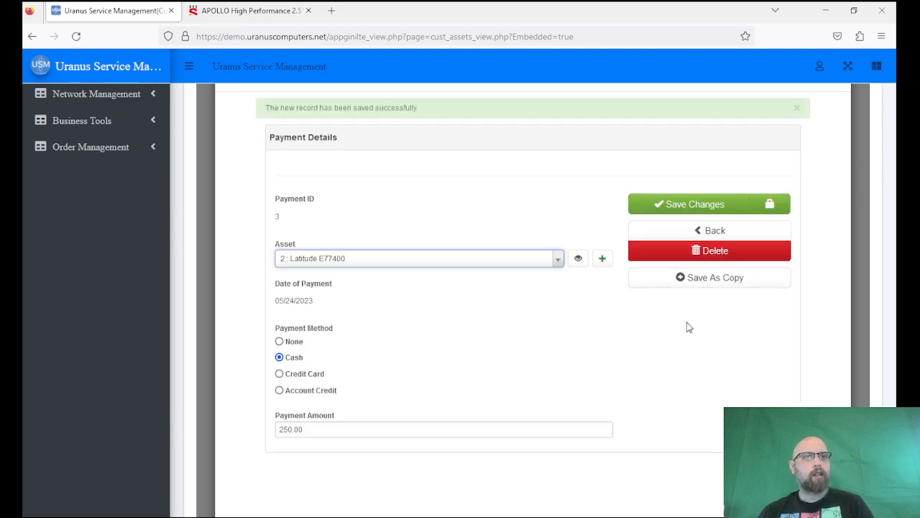
scroll(687, 322, "down", 3)
scroll(687, 328, "down", 15)
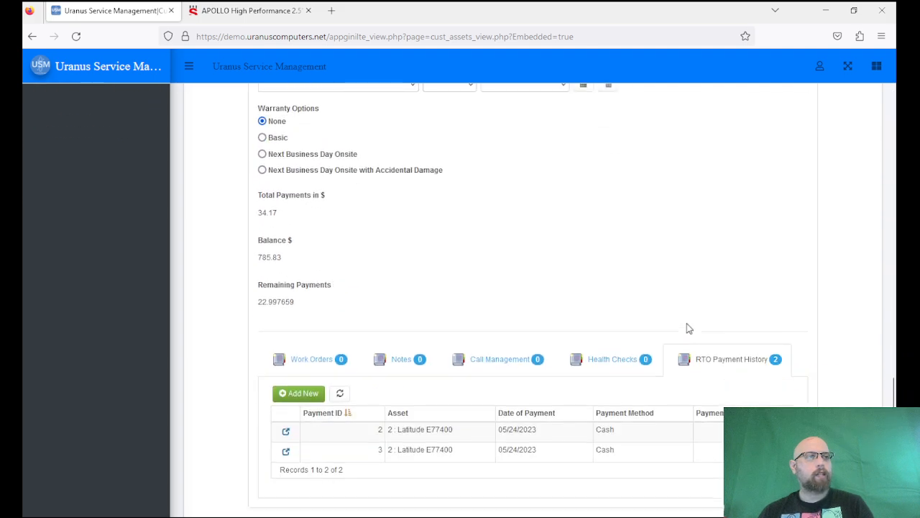
scroll(452, 312, "up", 20)
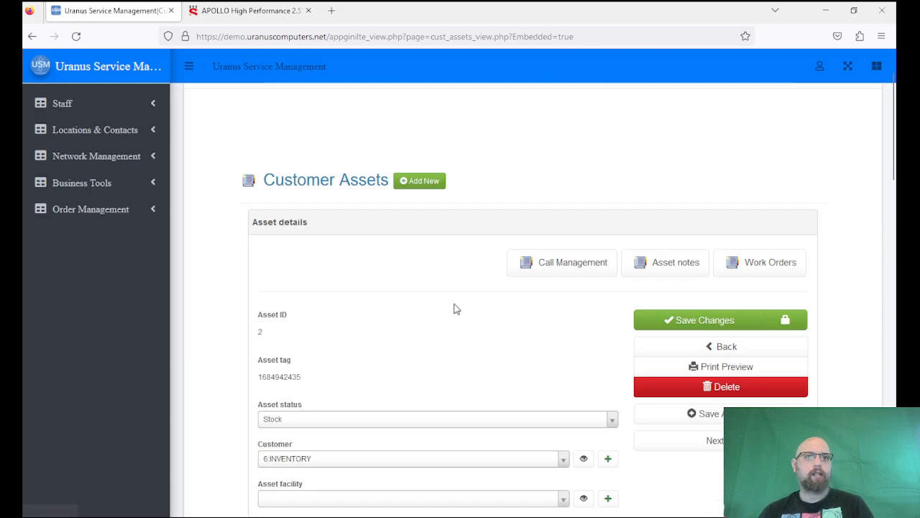
Re-save the asset and confirm Total Payments 284.17, Balance 535.83, Remaining Payments 15.681299.
left_click(659, 318)
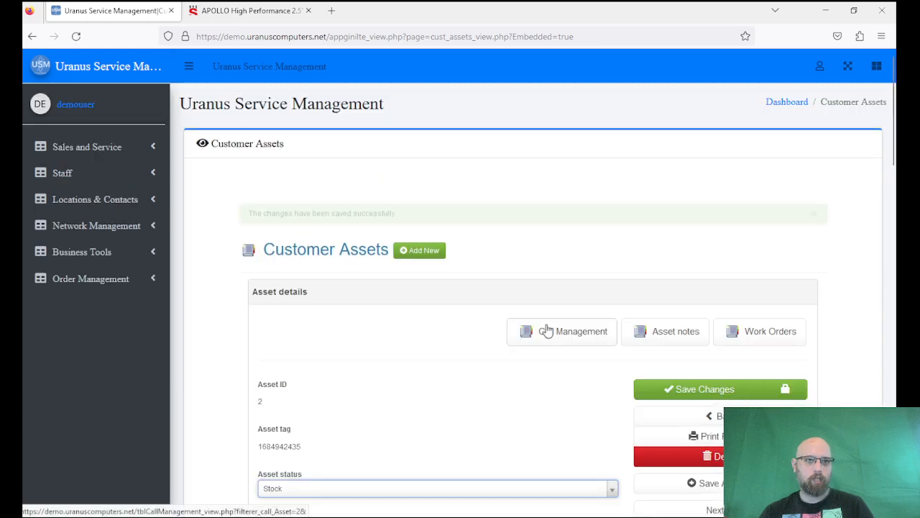
scroll(547, 331, "down", 20)
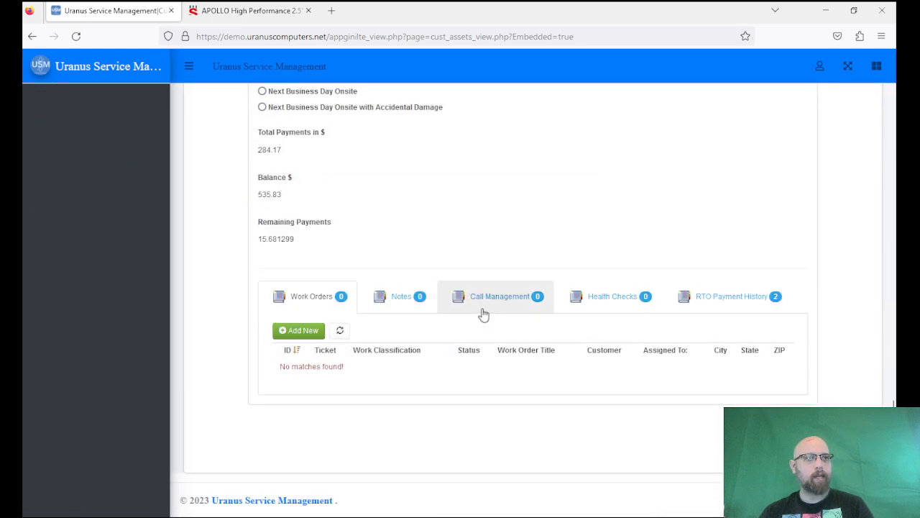
scroll(486, 314, "up", 2)
left_click_drag(259, 300, 324, 308)
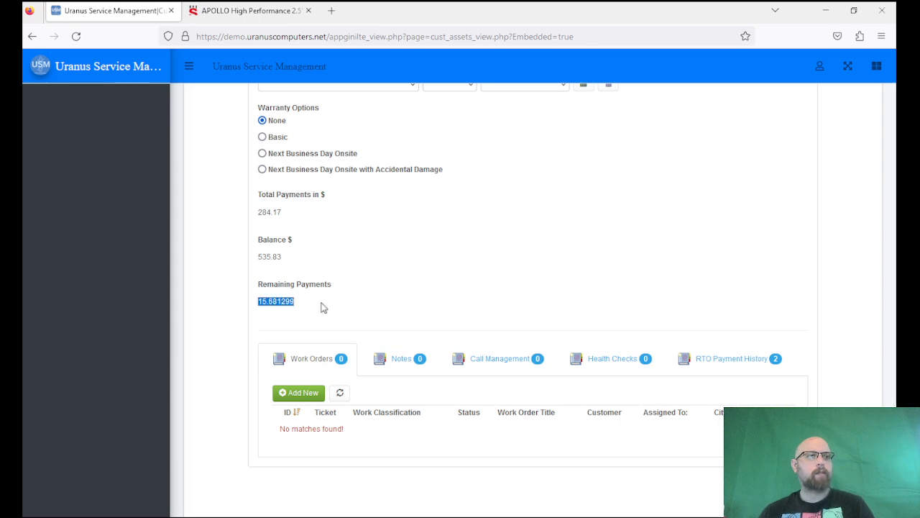